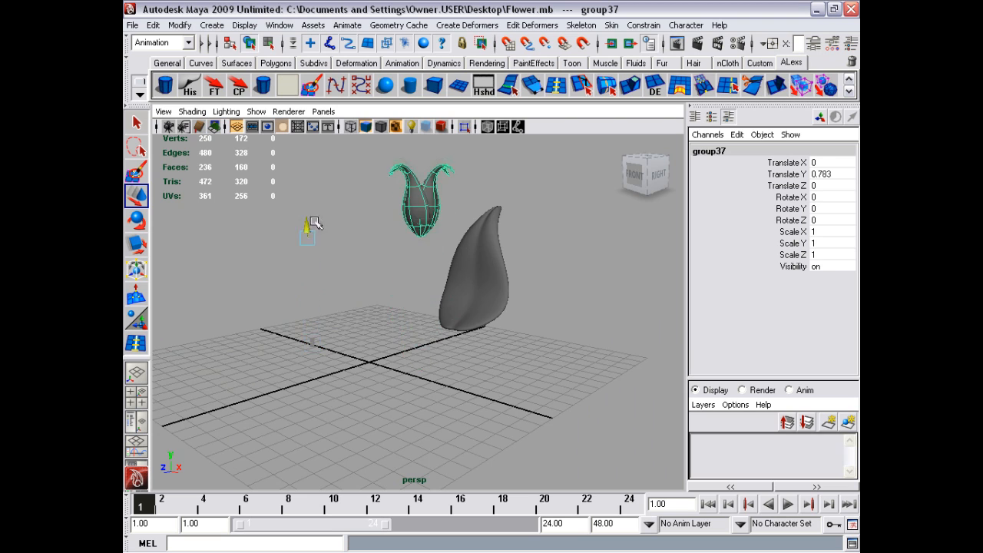
Step: Center the grouped flower bud's pivot and move the bud to about X -3.906, Y 7.956, Z -0.042, above the grid center
left_click(239, 94)
left_click_drag(367, 198, 511, 207, "alt")
left_click_drag(346, 212, 389, 226)
left_click_drag(338, 265, 509, 307, "alt")
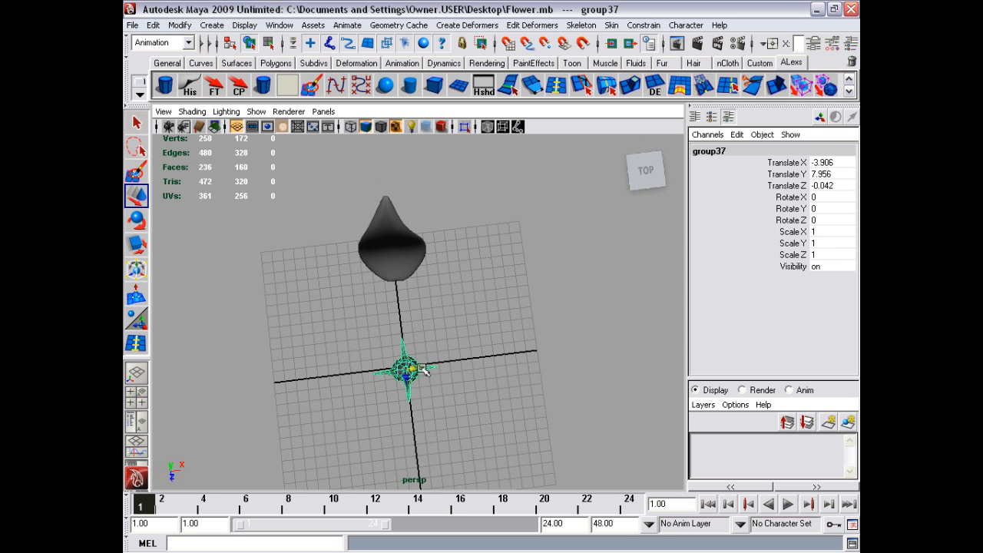
Step: Select all the bud's surfaces and raise them to Translate Y of about 2.295
left_click_drag(414, 383, 373, 317, "alt")
left_click(348, 310)
left_click(366, 314)
left_click_drag(437, 318, 357, 298)
key("r")
left_click(457, 343)
left_click(353, 255)
middle_click_drag(353, 255, 406, 305, "alt")
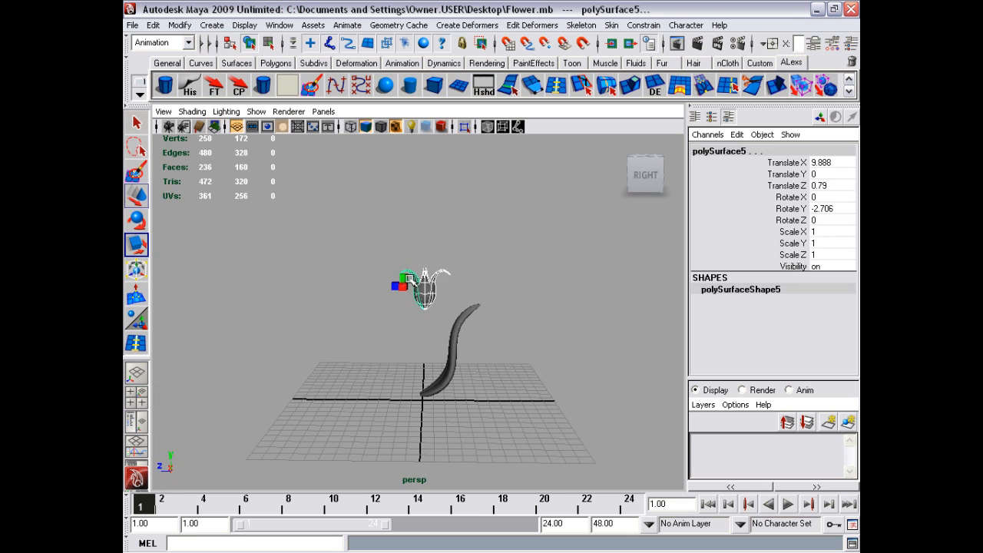
key("w")
left_click_drag(403, 268, 403, 244)
left_click_drag(407, 254, 393, 286, "alt")
key("e")
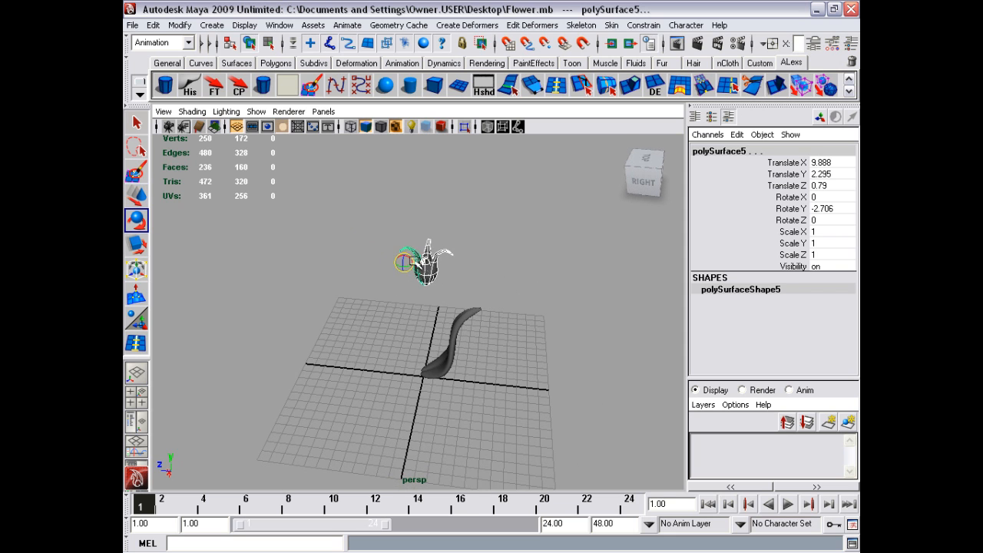
right_click_drag(432, 278, 466, 282, "alt")
left_click_drag(465, 281, 522, 301, "alt")
left_click_drag(388, 245, 405, 235)
key("ctrl+z")
Step: Group the bud's surfaces, center the group's pivot, and tilt the bud to Rotate X of about 20.713
key("ctrl+g")
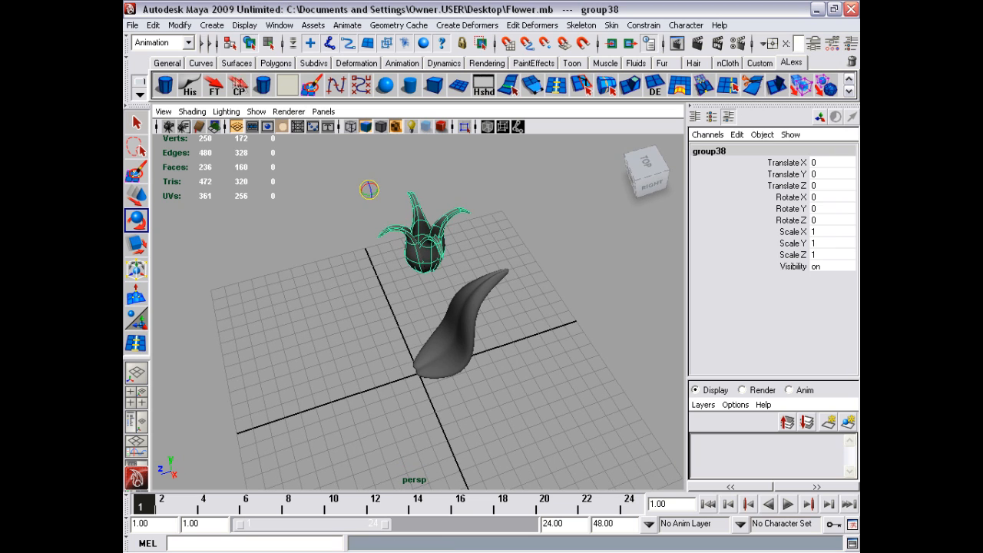
left_click(237, 90)
right_click_drag(363, 268, 401, 209, "alt")
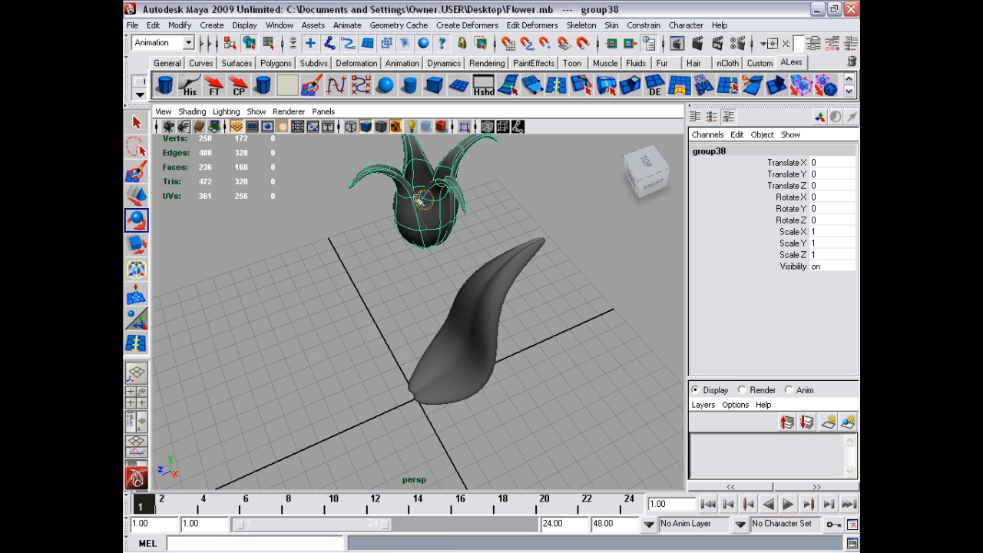
left_click_drag(421, 195, 417, 206)
right_click_drag(407, 196, 346, 179, "alt")
left_click_drag(499, 261, 459, 213, "alt")
right_click_drag(395, 201, 424, 196, "alt")
left_click_drag(435, 188, 384, 196)
key("ctrl+z")
Step: Shift the tilted bud along the Z axis to Translate Z of about 1.233 and deselect it
key("w")
left_click(421, 191)
key("Up")
right_click_drag(331, 206, 240, 218, "alt")
left_click_drag(253, 215, 326, 233, "alt")
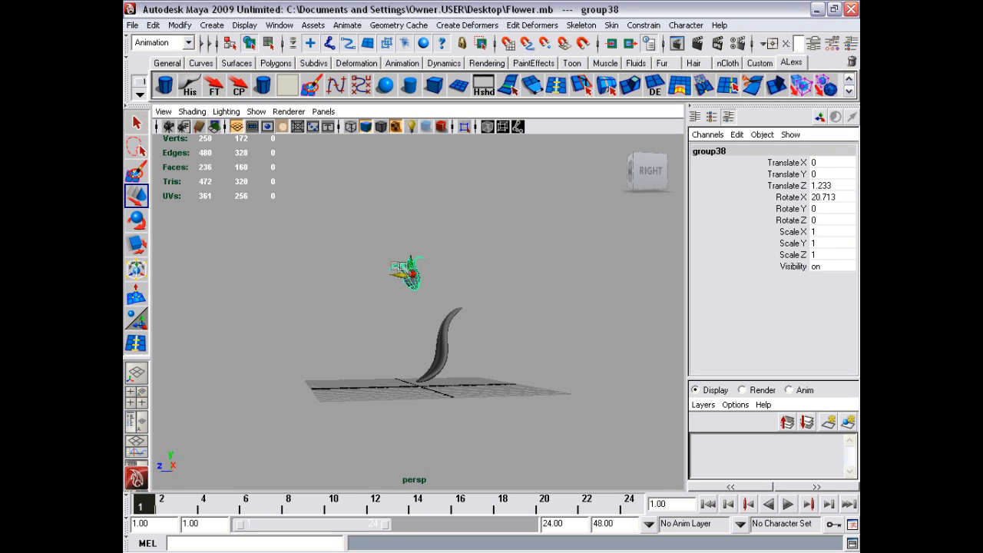
left_click_drag(412, 263, 410, 225, "alt")
left_click_drag(412, 227, 373, 260, "alt")
left_click(477, 258)
Step: Make a second leaf as a copy rotated around the first leaf's base, placed at about X -0.55, Y 4.409, Z 0.174
right_click_drag(374, 260, 522, 315, "alt")
left_click_drag(522, 315, 548, 334, "alt")
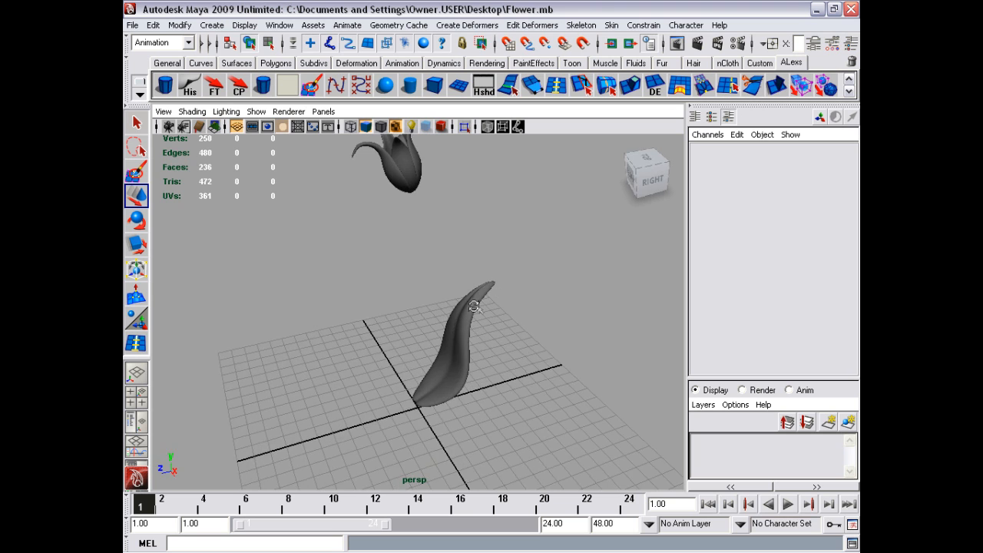
left_click(473, 339)
left_click_drag(476, 305, 465, 357, "alt")
key("ctrl+g")
key("e")
key("alt+w")
left_click(423, 376)
key("w")
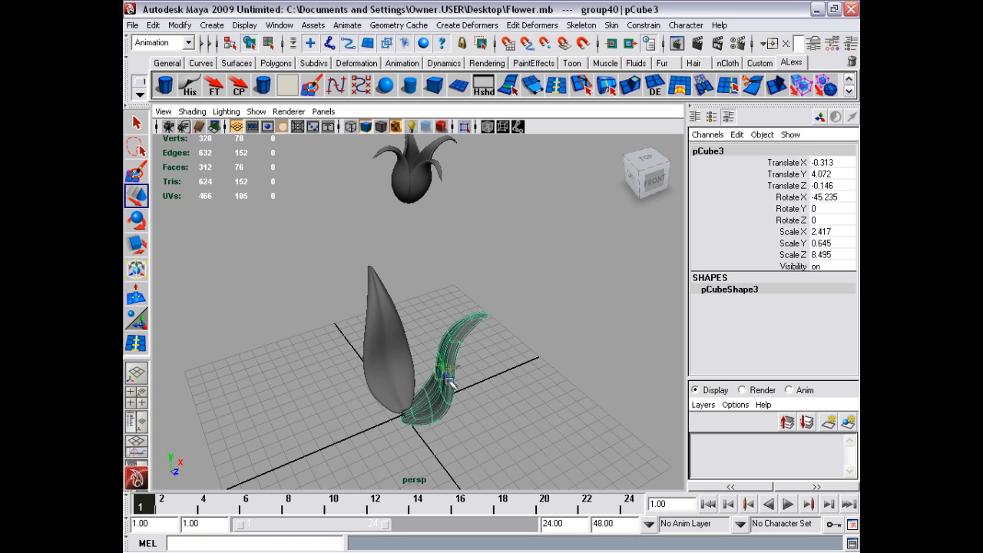
left_click_drag(457, 361, 450, 353, "alt")
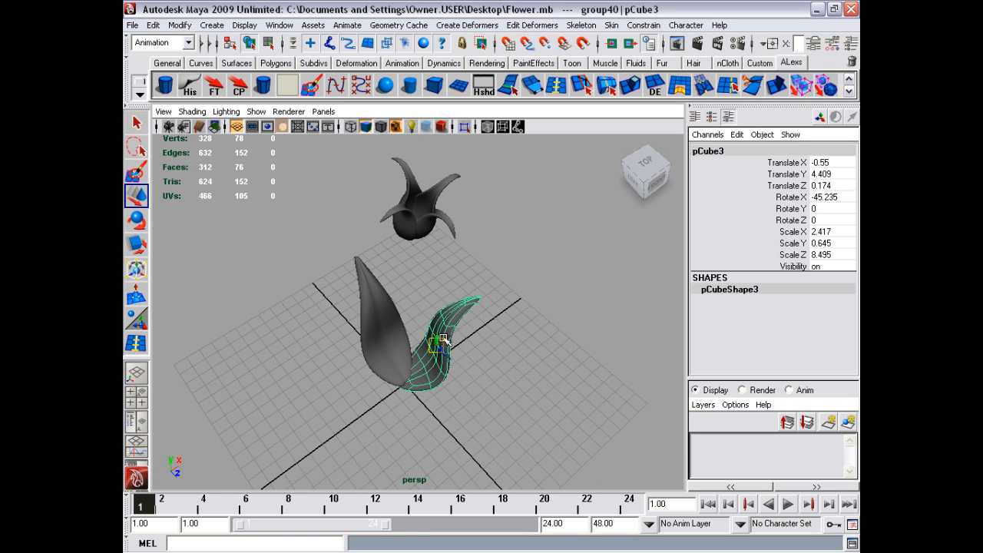
Step: Duplicate the second leaf, group the copy, and rotate it around the shared base as a third leaf
key("ctrl+d")
key("e")
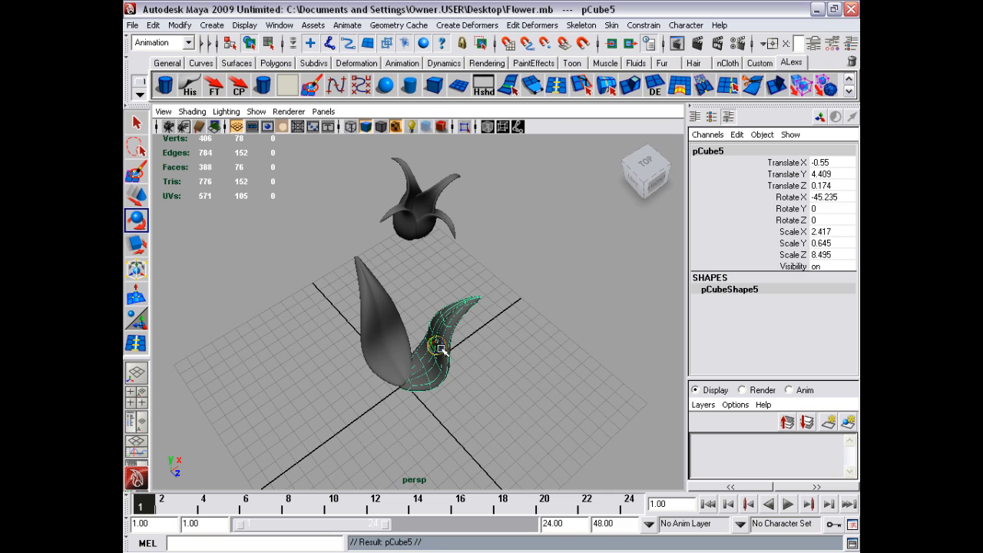
key("ctrl+g")
mouse_move(400, 393)
left_mouse_down()
mouse_move(417, 384)
mouse_move(418, 395)
left_mouse_up()
key("w")
left_click_drag(461, 391, 427, 319, "alt")
left_click(485, 374)
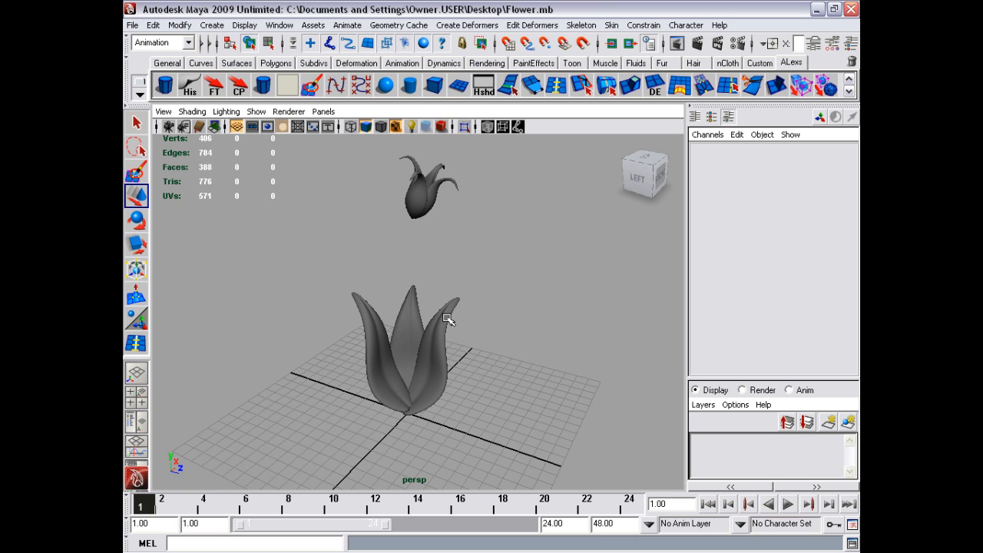
Step: Group the three leaves, duplicate the group, and rotate the copy around the base to form a ring of six leaves
left_click_drag(448, 318, 351, 339)
key("ctrl+g")
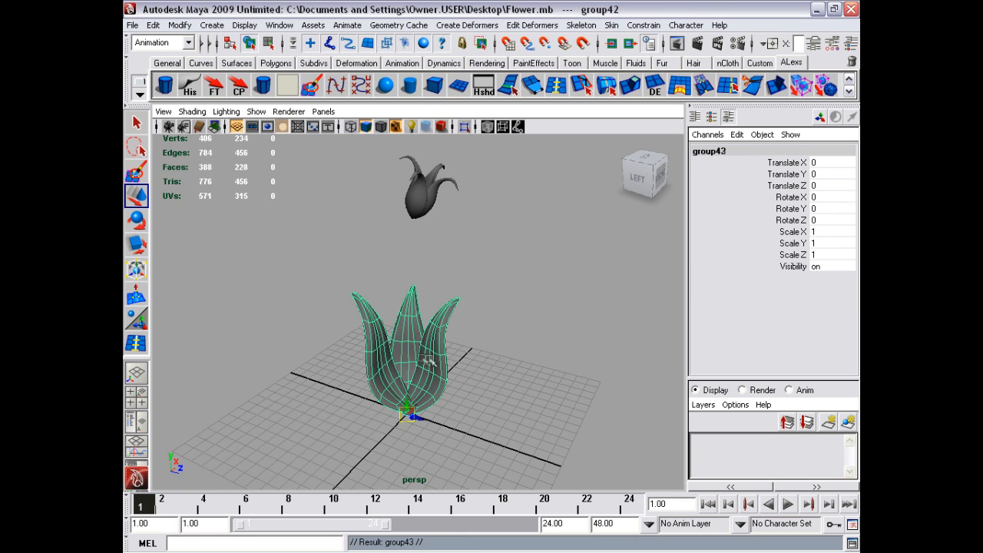
key("e")
key("r")
key("e")
left_click_drag(413, 421, 332, 393)
left_click_drag(304, 312, 407, 269)
left_click(515, 358)
mouse_move(515, 358)
left_mouse_down("alt")
mouse_move(500, 358)
mouse_move(512, 358)
left_mouse_up("alt")
right_click_drag(512, 358, 522, 361, "alt")
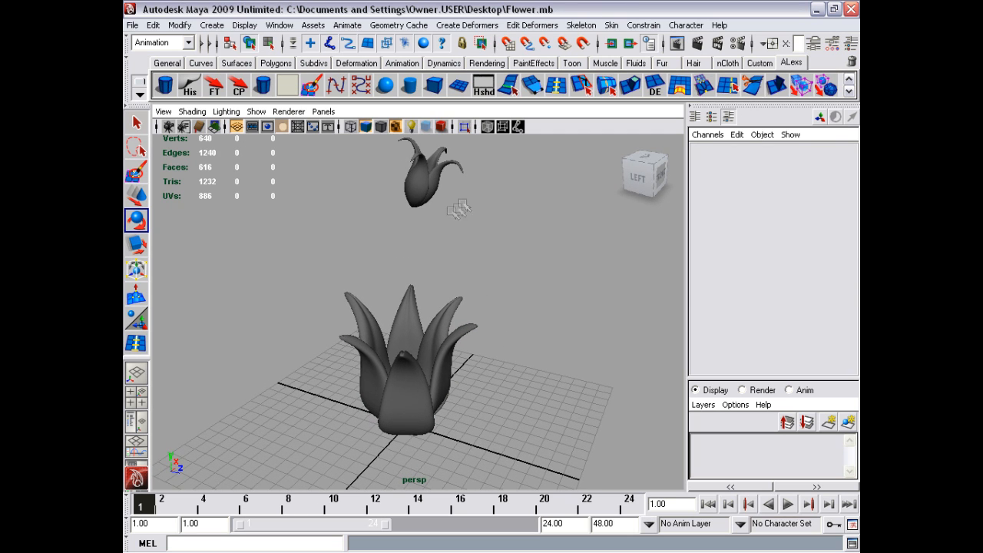
Step: Group the bud, center its pivot, and lower it toward the leaves to about Y -1.429, Z 0.54
left_click_drag(456, 171, 364, 220)
key("ctrl+g")
key("w")
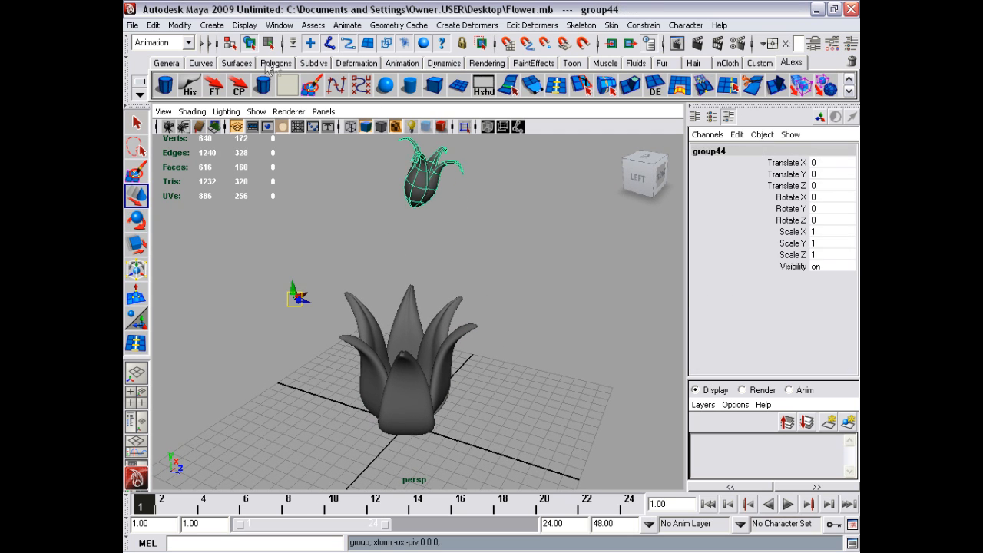
left_click(240, 87)
left_click_drag(421, 163, 422, 189)
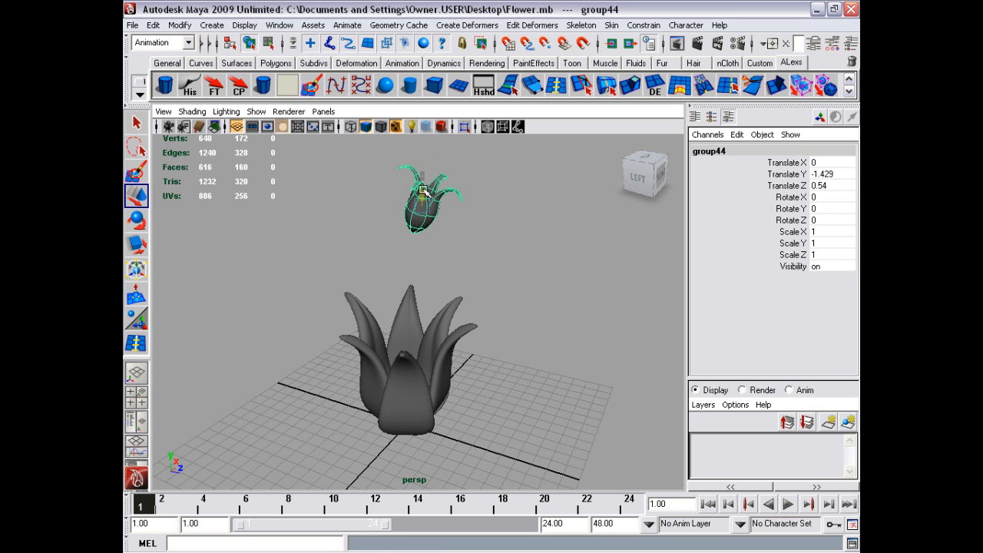
left_click(481, 220)
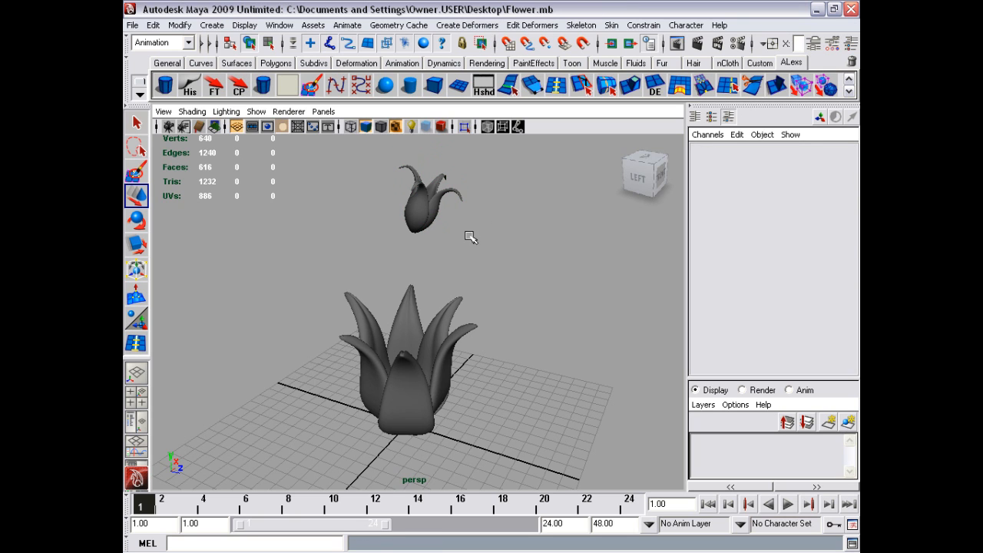
Step: Save the current perspective view as a camera bookmark named Main_V with a short description
left_click(192, 111)
mouse_move(162, 112)
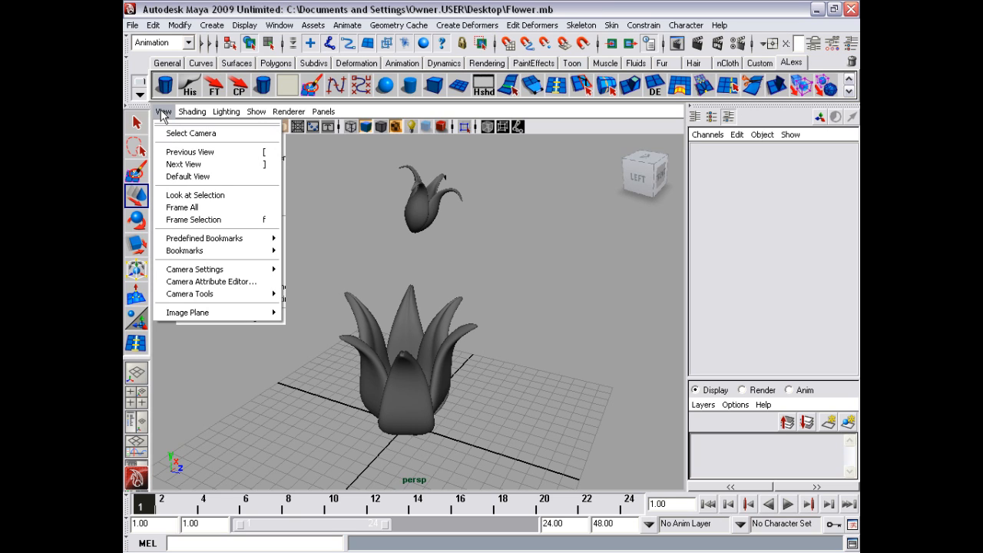
mouse_move(233, 254)
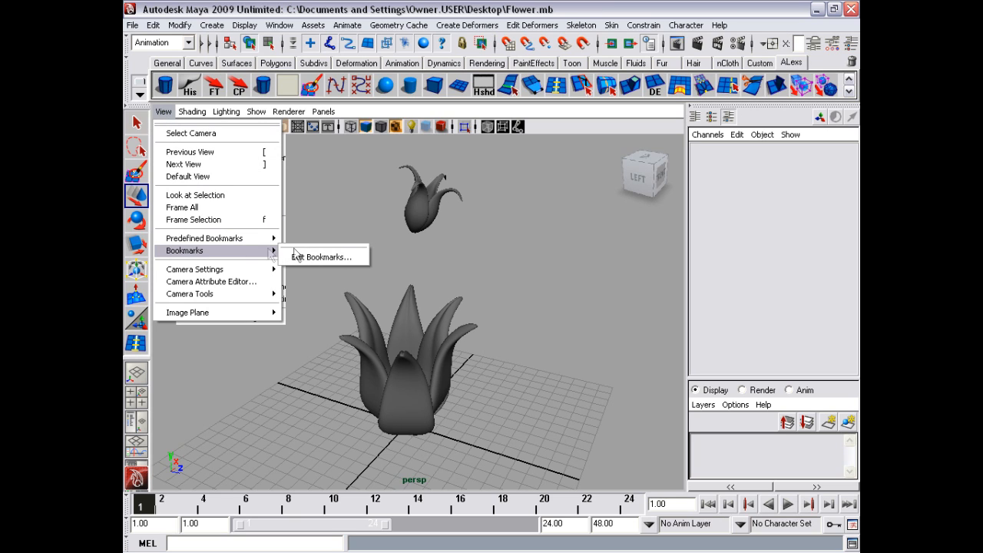
left_click(349, 256)
left_click(510, 358)
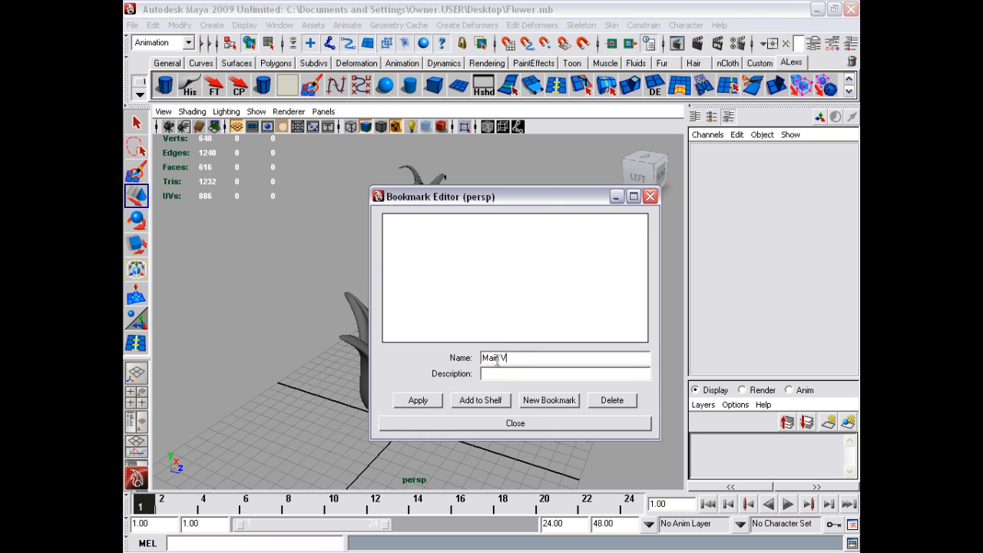
left_click(493, 374)
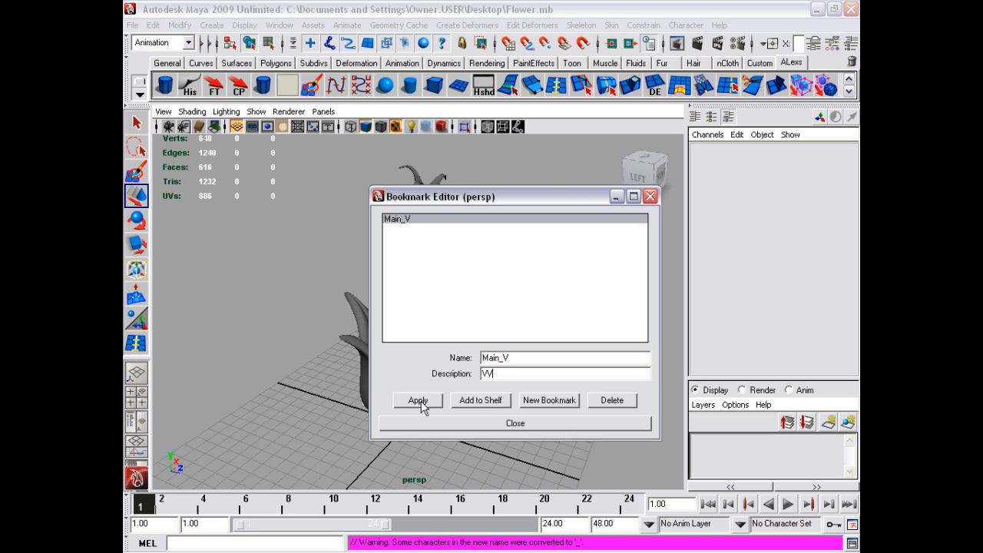
left_click(650, 198)
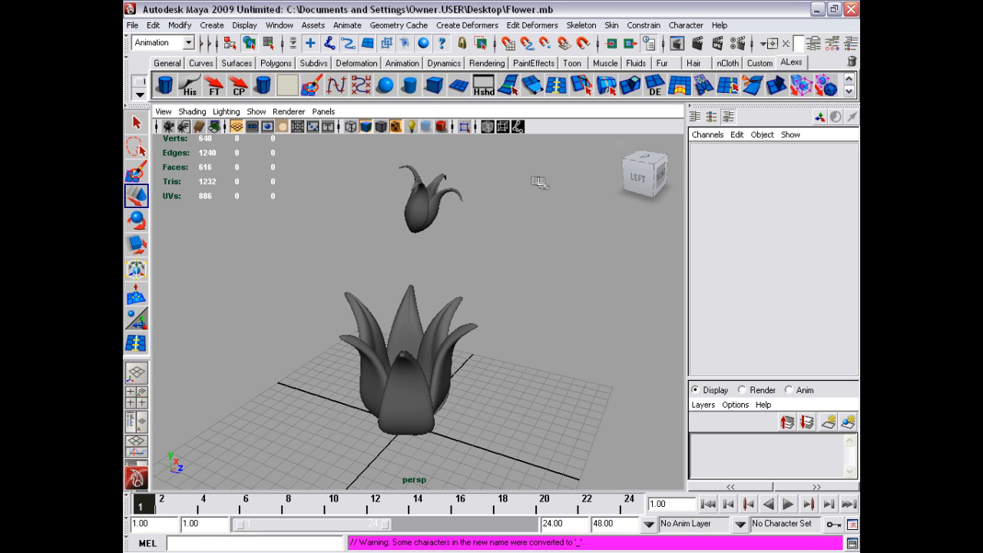
Step: Change the perspective view and restore it with the Main_V bookmark
left_click_drag(294, 226, 343, 255, "alt")
right_click_drag(342, 254, 236, 255, "alt")
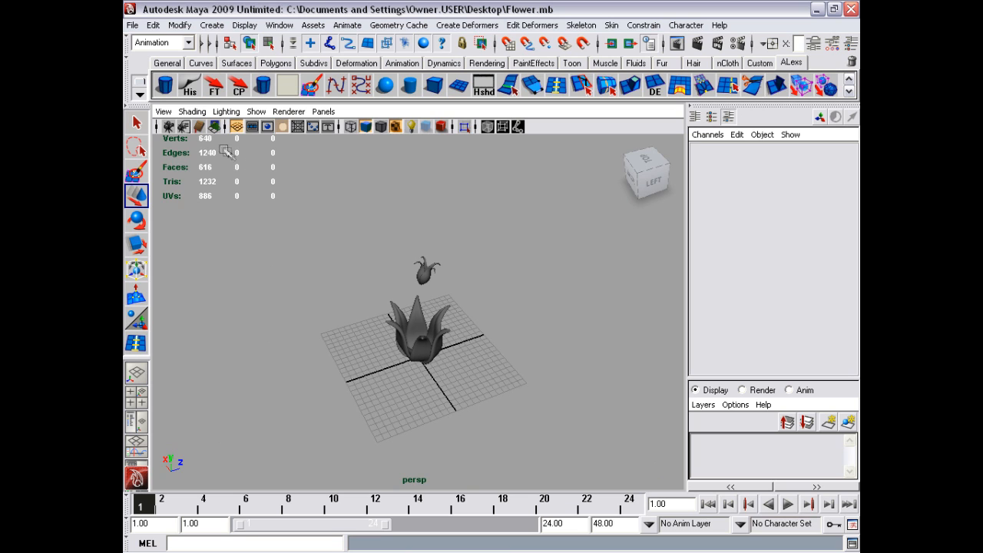
left_click(165, 112)
mouse_move(254, 251)
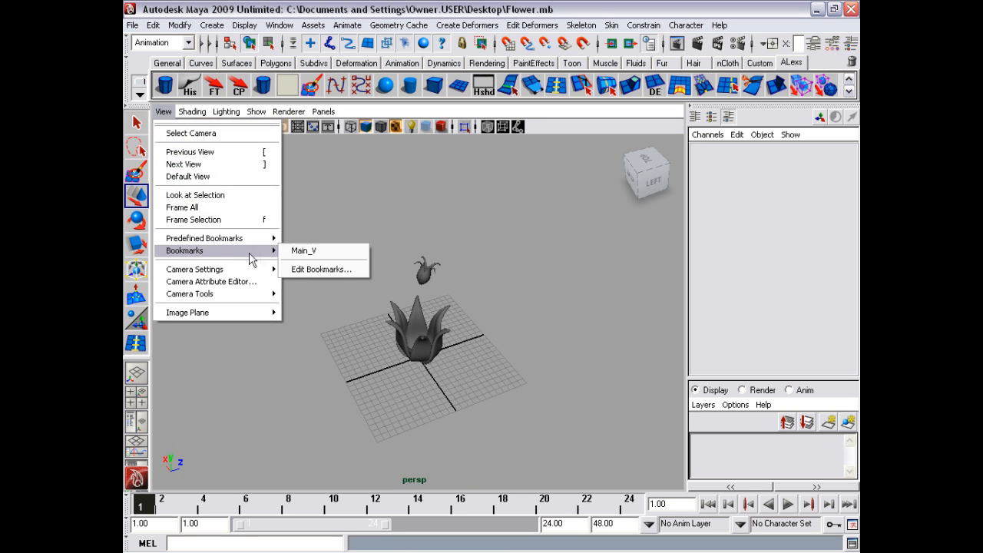
left_click(303, 251)
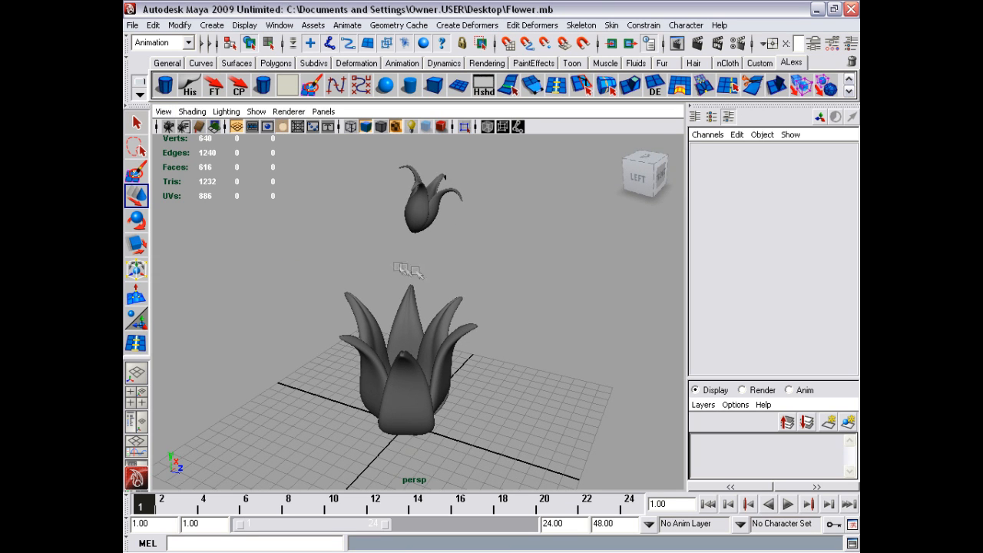
Step: Move the front leaf slightly outward at the base of the leaf ring
left_click(416, 417)
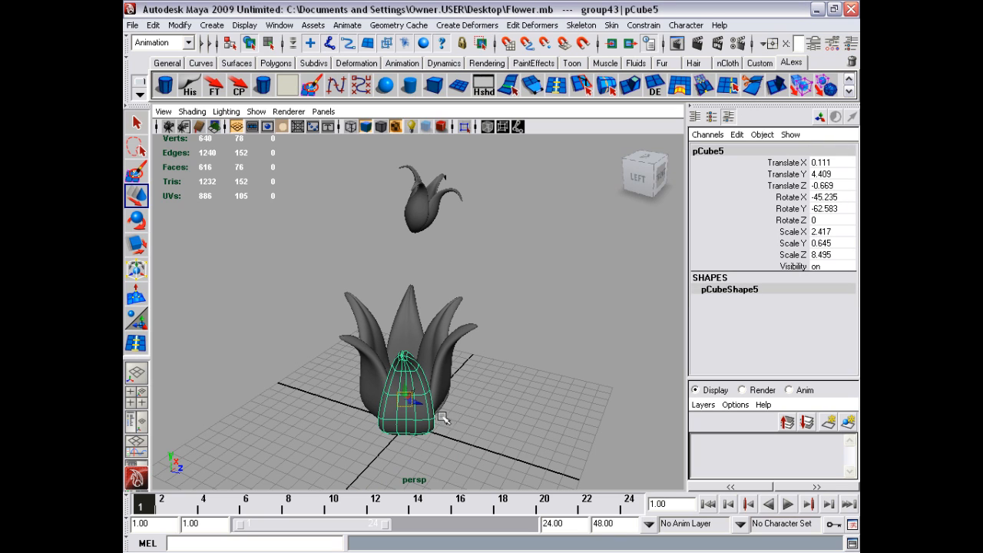
left_click_drag(412, 391, 421, 396)
left_click(466, 384)
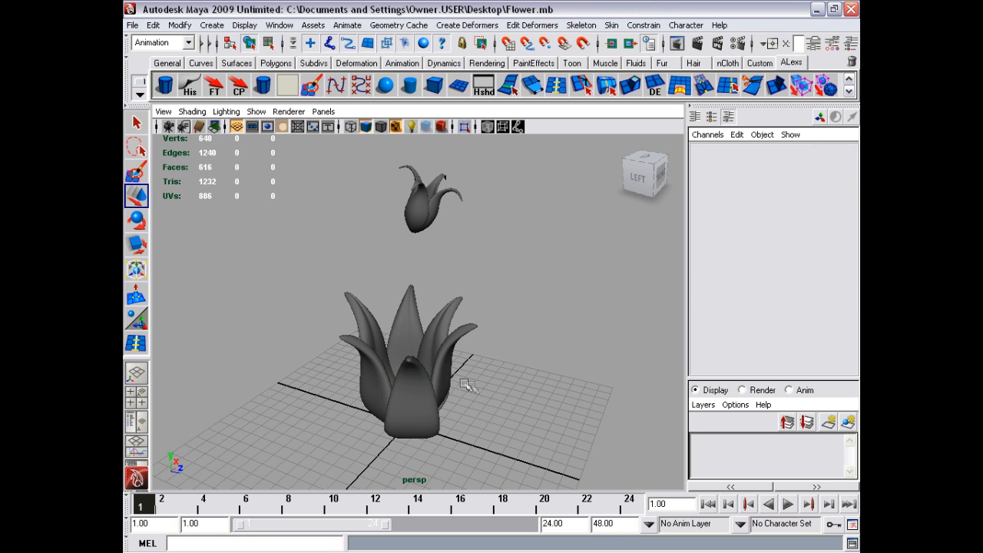
Step: Group the bud again, center its pivot, and lower it closer to the leaves, to about Y -2.623, Z 0.992
left_click_drag(470, 366, 435, 356, "alt")
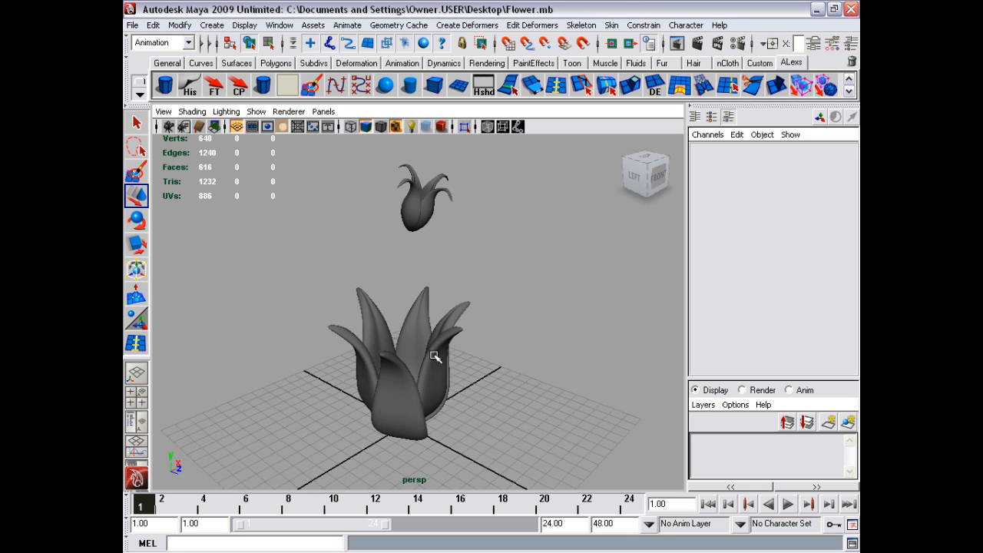
right_click_drag(435, 355, 470, 355, "alt")
middle_click_drag(470, 355, 474, 384, "alt")
right_click_drag(474, 384, 465, 296, "alt")
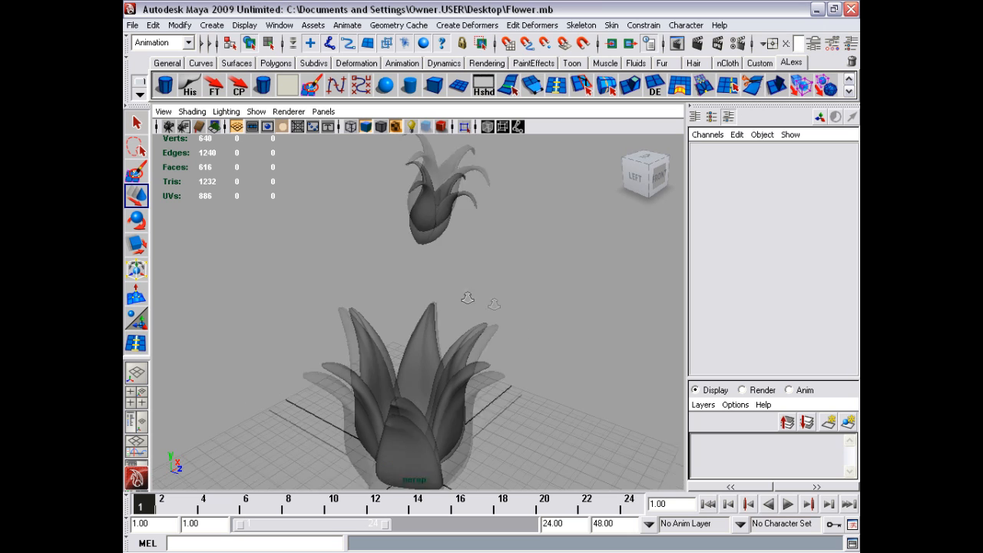
left_click(450, 208)
key("ctrl+g")
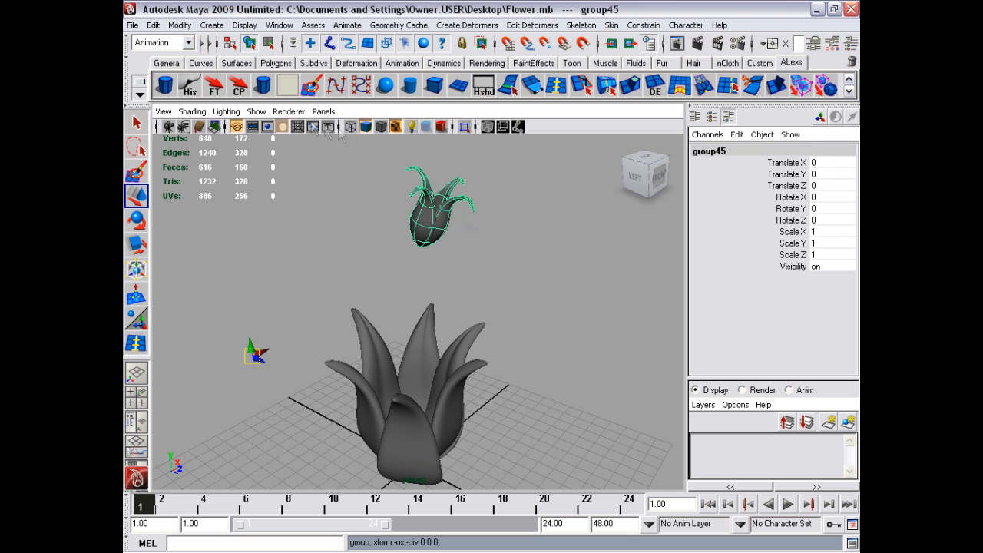
left_click(233, 91)
left_click_drag(435, 205, 440, 229)
right_click_drag(476, 285, 516, 286, "alt")
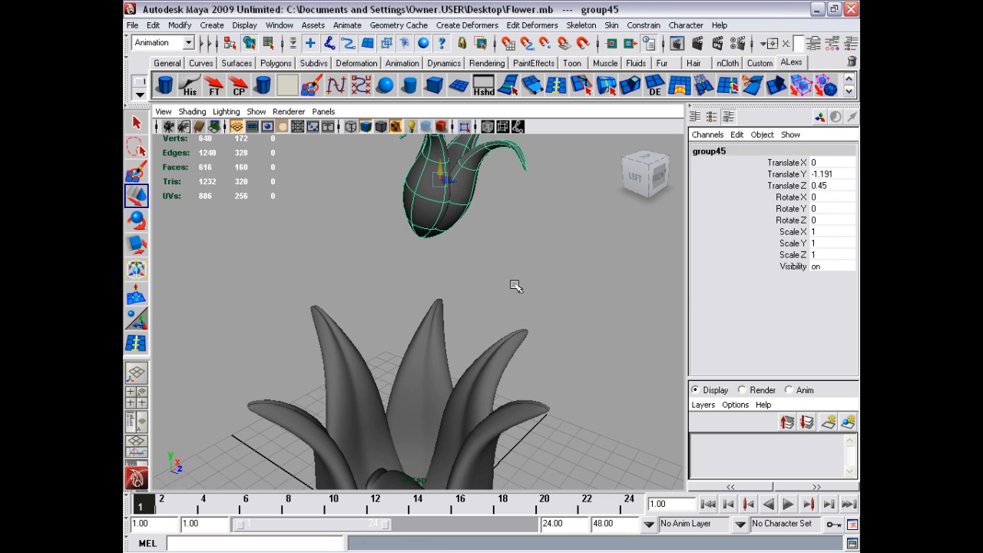
left_click_drag(443, 185, 444, 225)
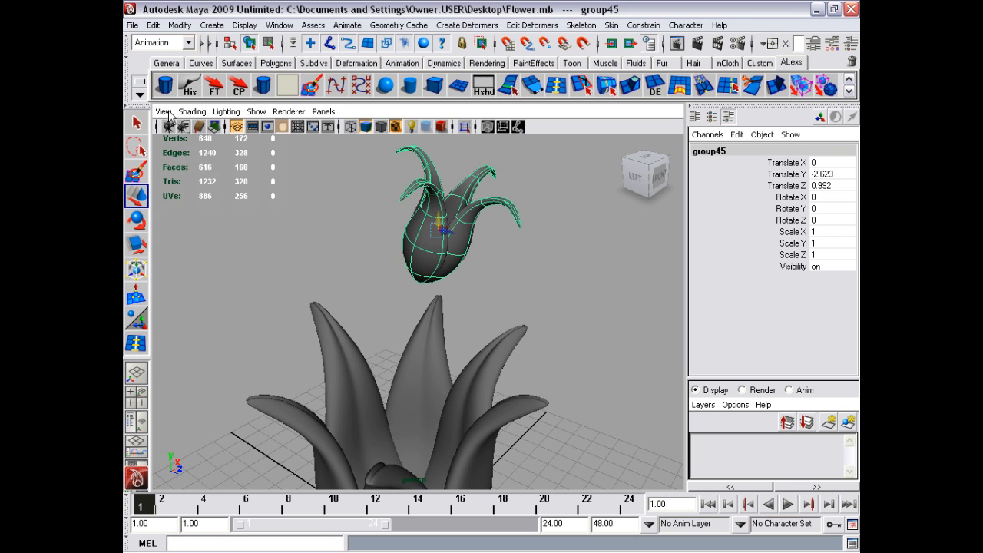
Step: Save the close-up view of the bud and leaves as a new camera bookmark with the default name cameraView1
left_click(169, 115)
mouse_move(231, 252)
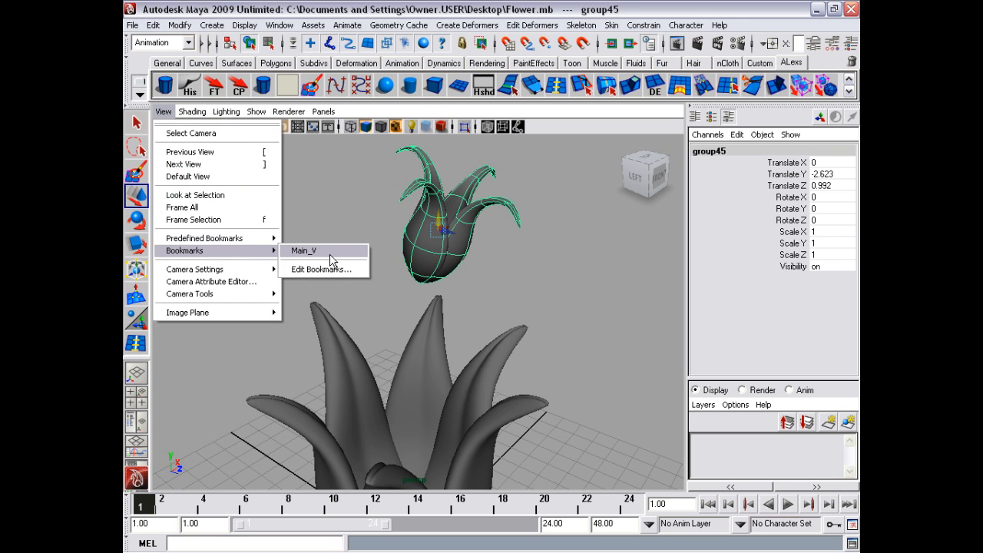
left_click(322, 269)
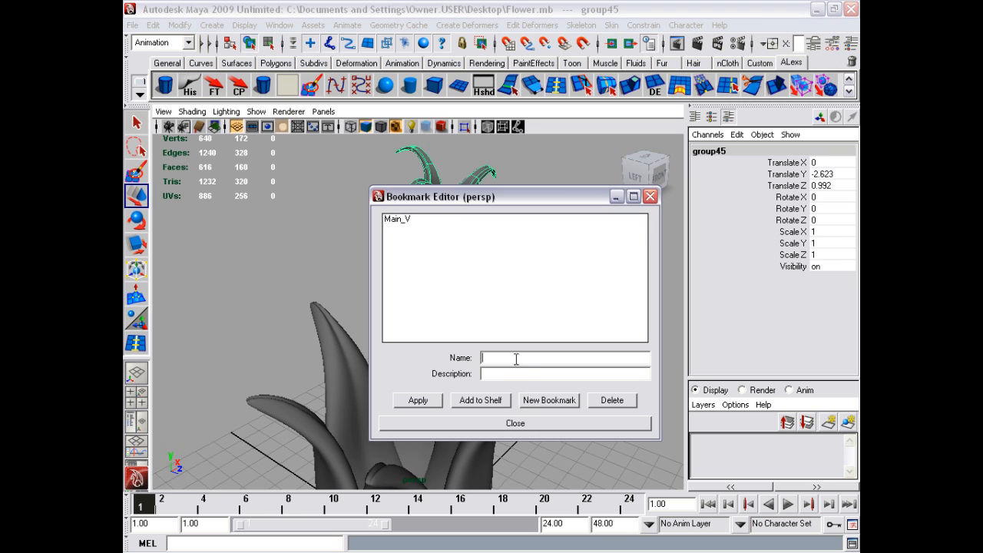
left_click(525, 400)
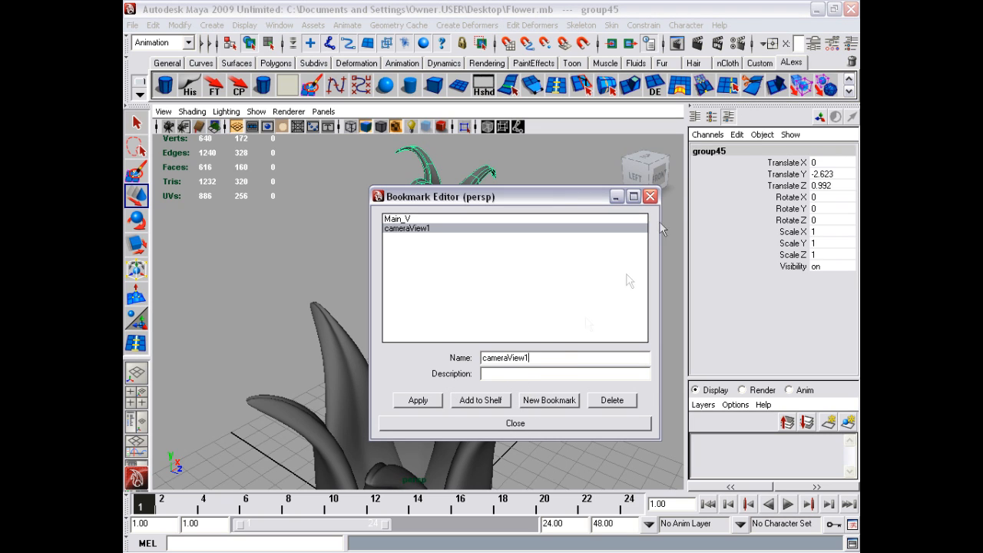
left_click(515, 423)
left_click(503, 256)
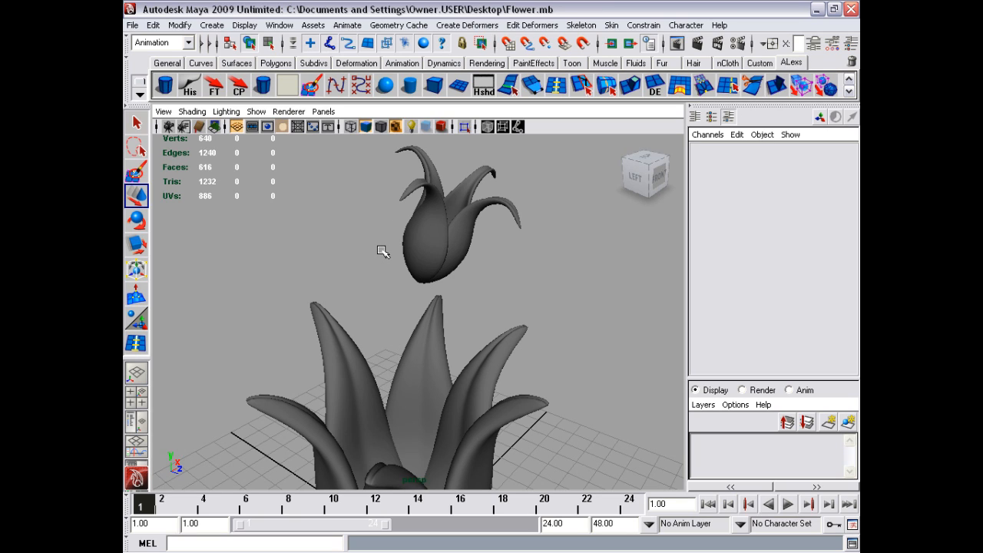
Step: Examine the bud and the leaf ring from several angles and distances
left_click_drag(399, 258, 319, 415, "alt")
right_click_drag(319, 415, 451, 386, "alt")
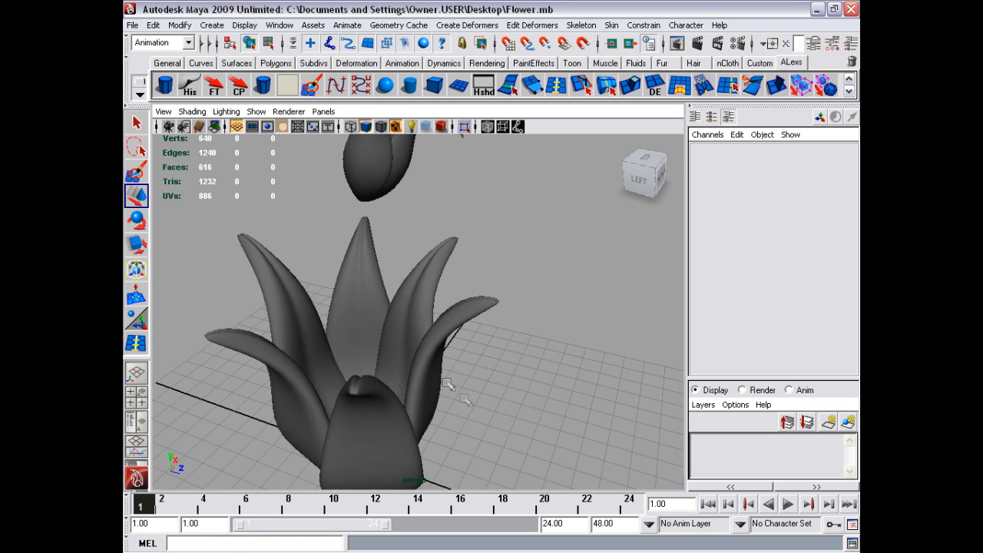
left_click_drag(508, 413, 430, 371, "alt")
middle_click_drag(430, 371, 489, 413, "alt")
left_click_drag(490, 412, 428, 377, "alt")
left_click_drag(404, 338, 418, 340, "alt")
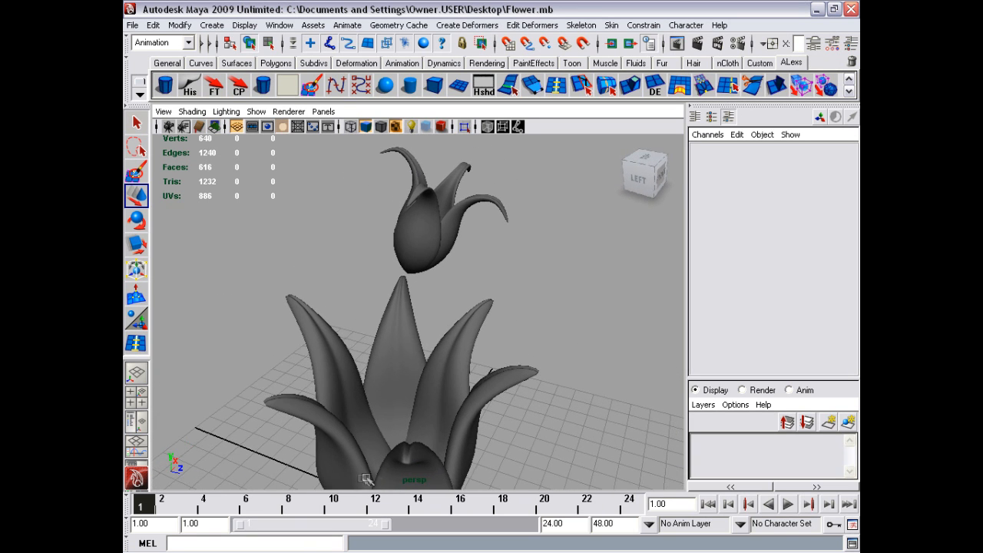
right_click_drag(404, 396, 408, 460, "alt")
left_click_drag(408, 460, 380, 349, "alt")
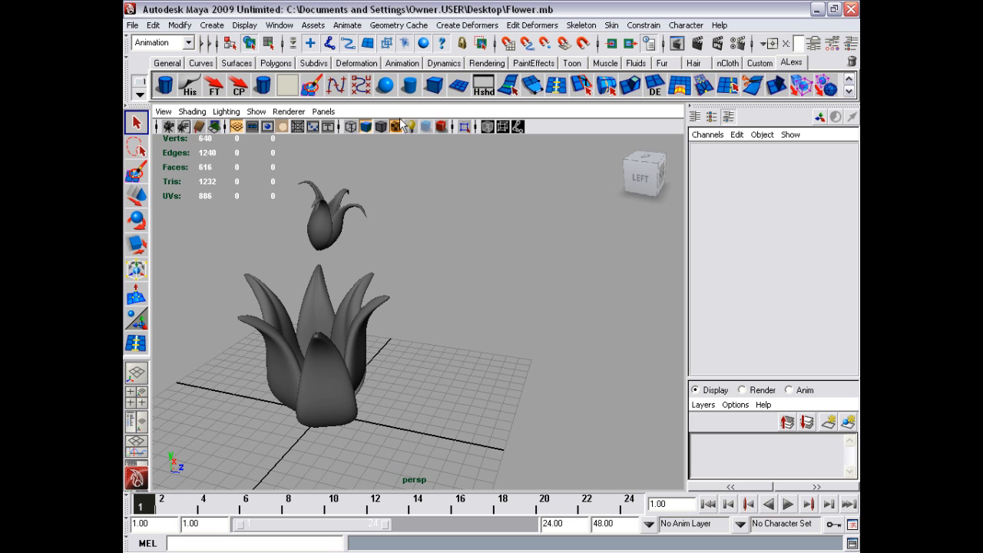
left_click_drag(328, 254, 328, 228, "alt")
Step: Turn on shaded display in the orthographic views and frame the bud and leaves in a full-size side view
key("space")
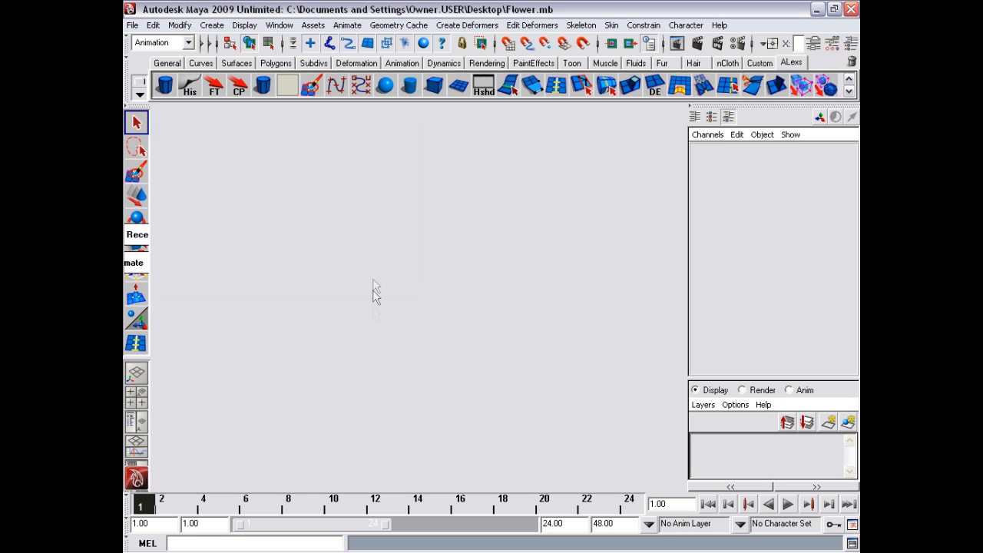
key("6")
key("6")
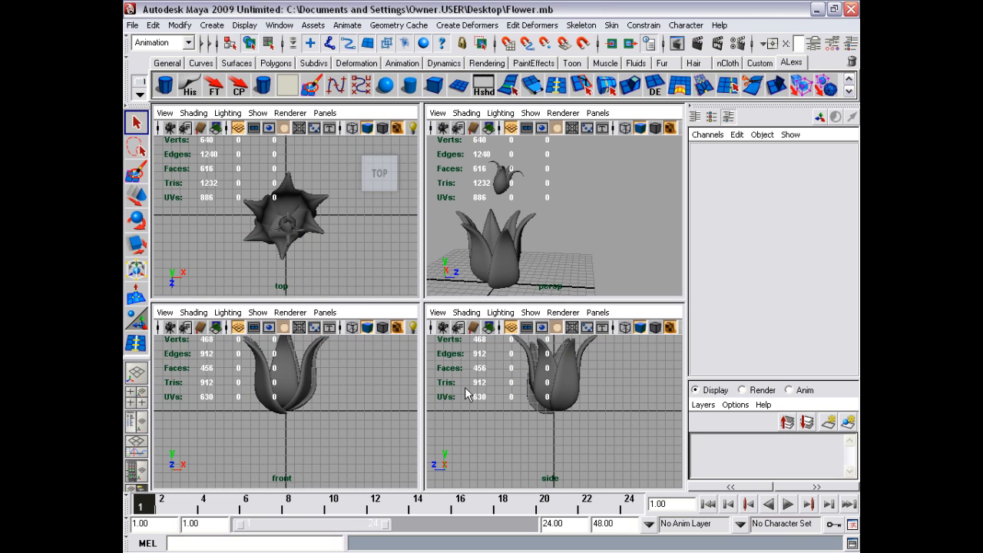
middle_click_drag(350, 382, 361, 453, "alt")
middle_click_drag(423, 441, 488, 457, "alt")
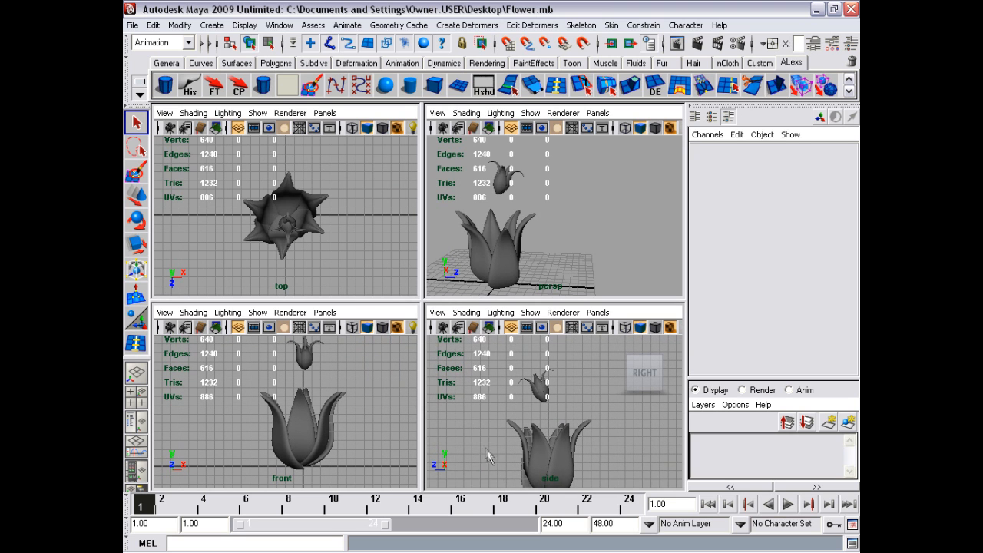
middle_click_drag(486, 407, 479, 399, "alt")
key("space")
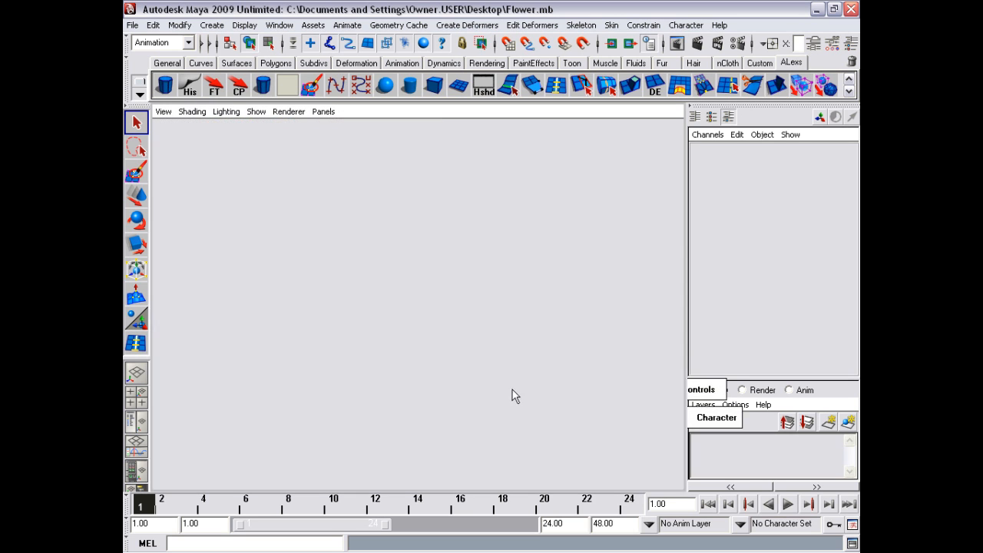
right_click_drag(453, 391, 494, 377, "alt")
middle_click_drag(495, 377, 544, 392, "alt")
right_click_drag(544, 392, 465, 361, "alt")
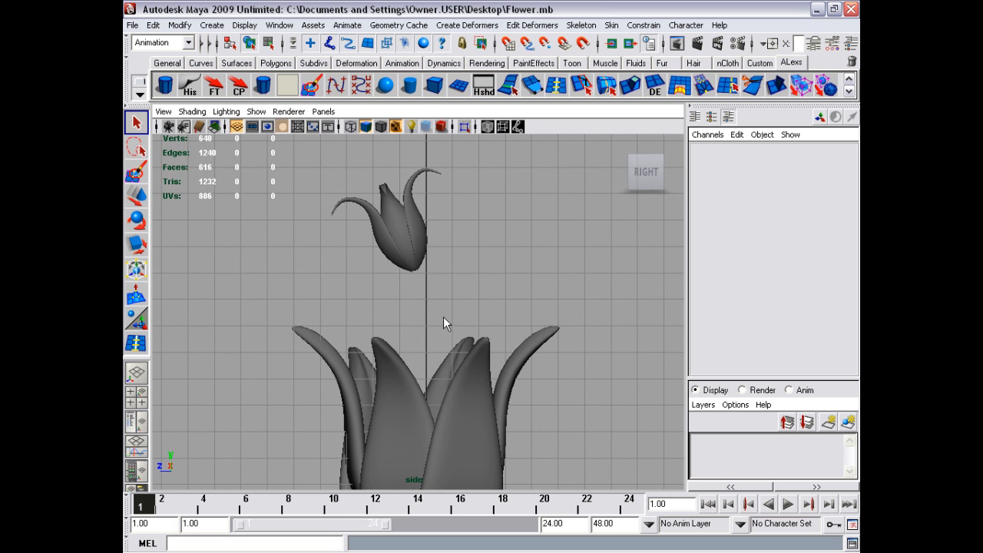
middle_click_drag(438, 303, 419, 266, "alt")
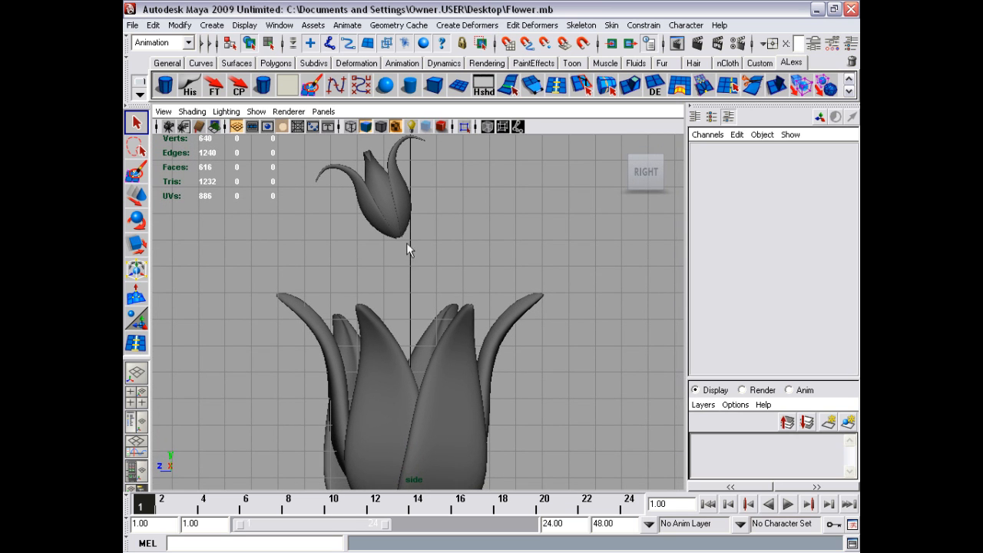
Step: Draw an EP curve for the stem from the bud's base down through the leaves to the base of the leaf ring
left_click(212, 24)
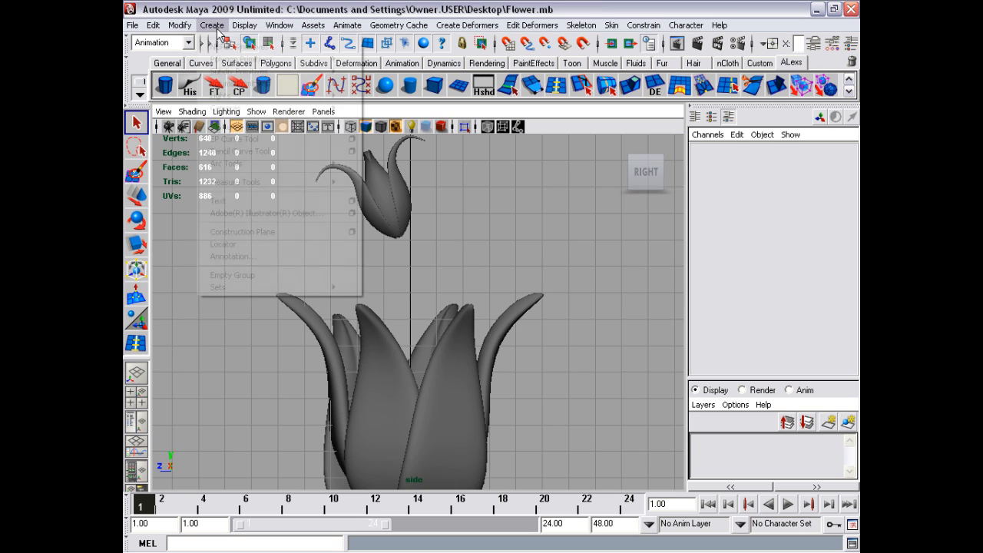
left_click(305, 139)
scroll(365, 187, "up", 2)
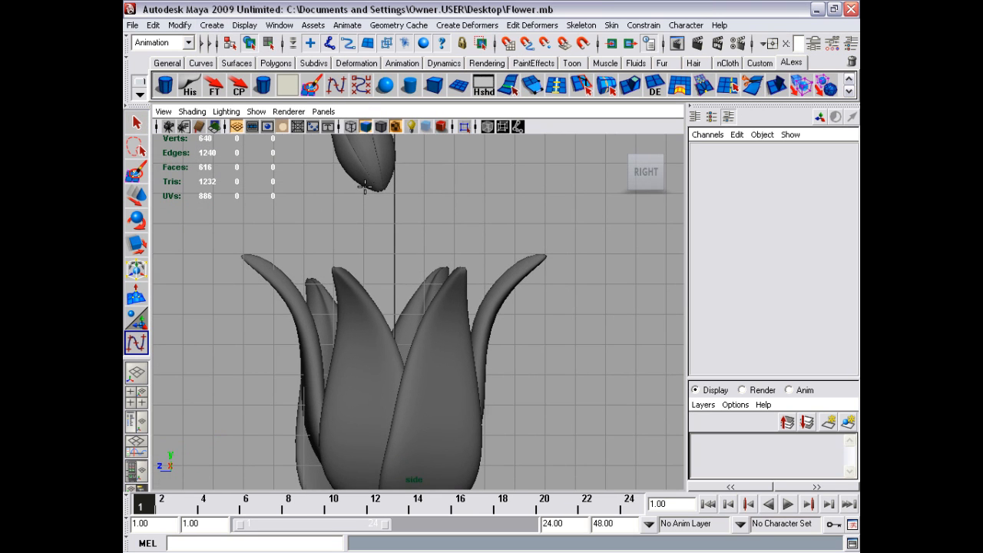
middle_click_drag(370, 195, 363, 178, "alt")
left_click(373, 175)
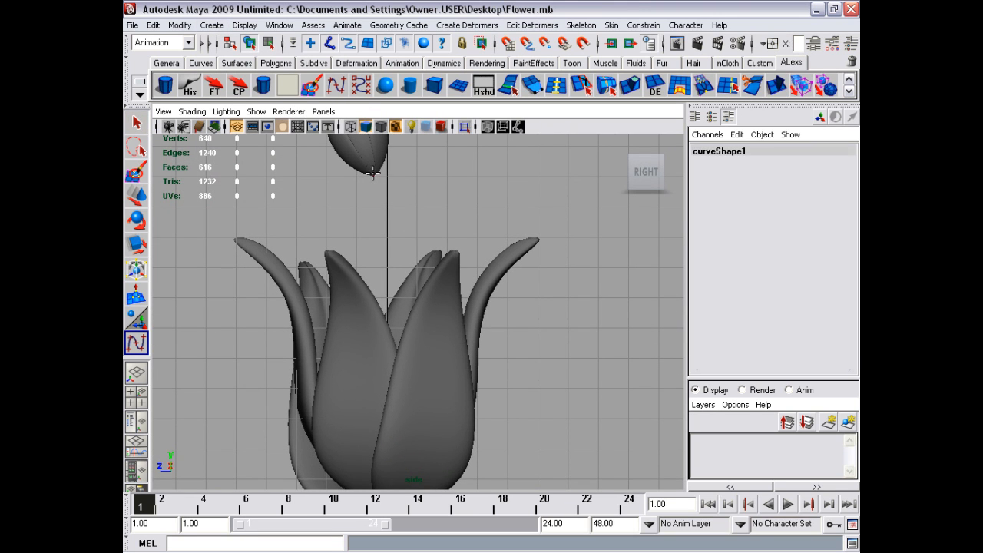
left_click(395, 258)
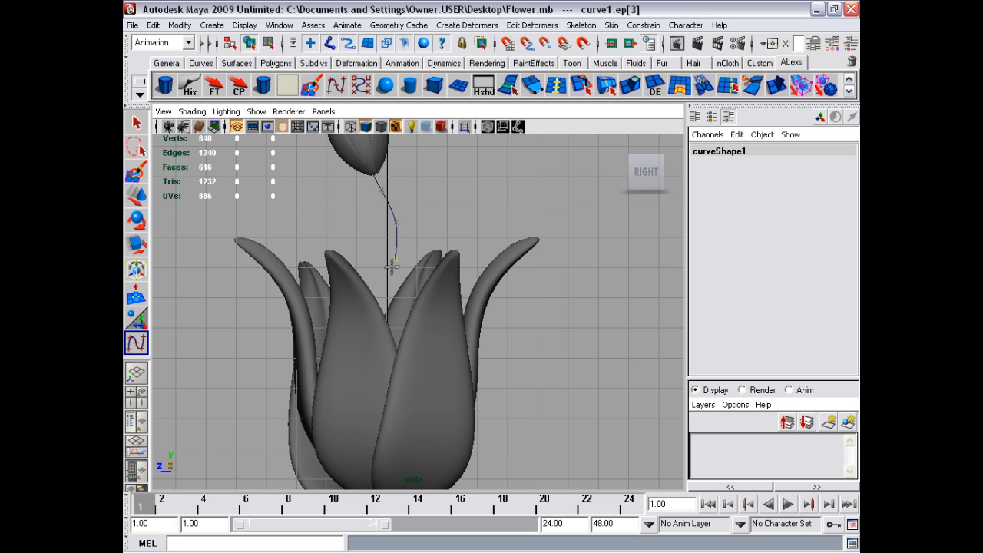
left_click(379, 279)
middle_click_drag(361, 280, 333, 169, "alt")
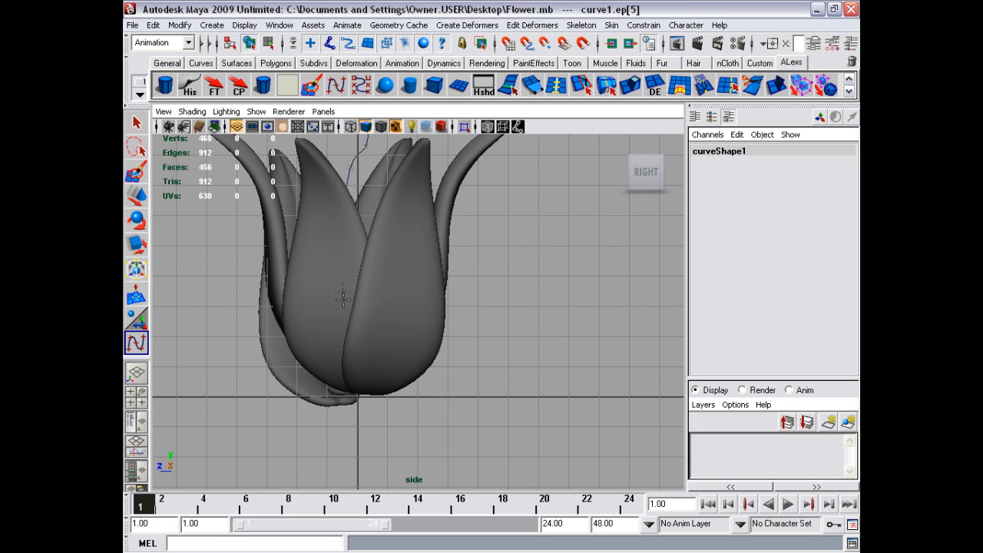
left_click(358, 357)
middle_click_drag(348, 278, 367, 302, "alt")
left_click(137, 123)
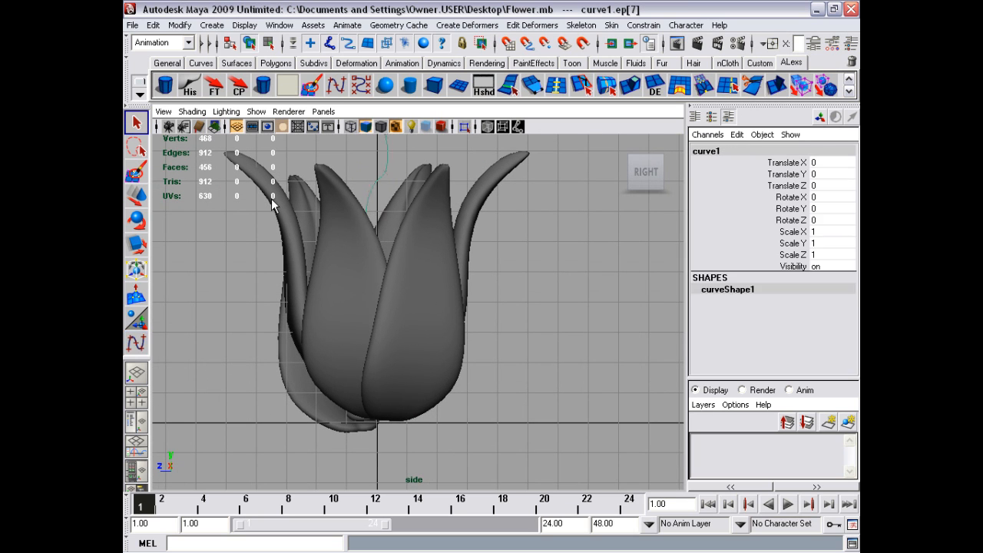
Step: Delete the two front leaves that cover the stem curve in the side view
left_click(351, 274)
left_click(407, 283, "shift")
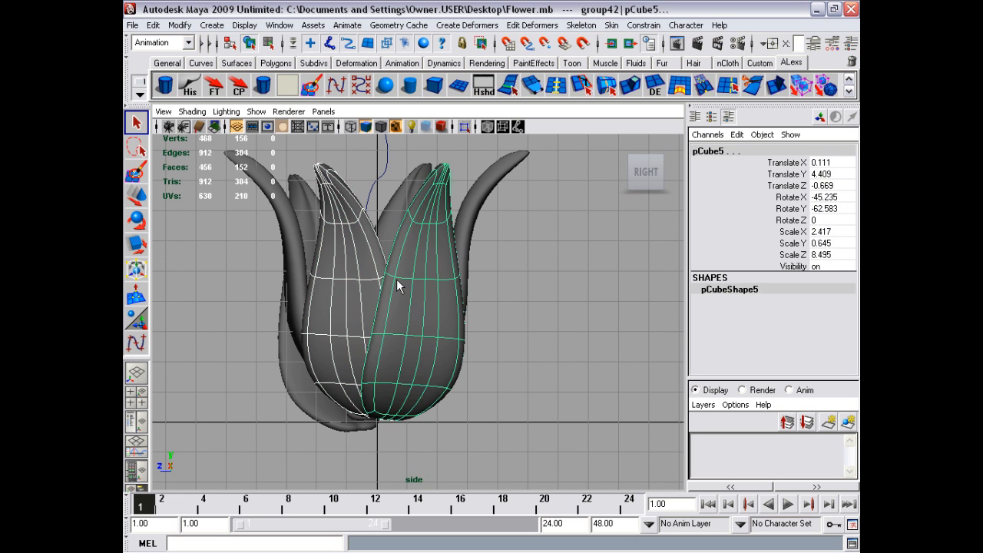
key("Delete")
middle_click_drag(385, 268, 419, 386, "alt")
right_click_drag(420, 386, 379, 342, "alt")
middle_click_drag(379, 342, 360, 305, "alt")
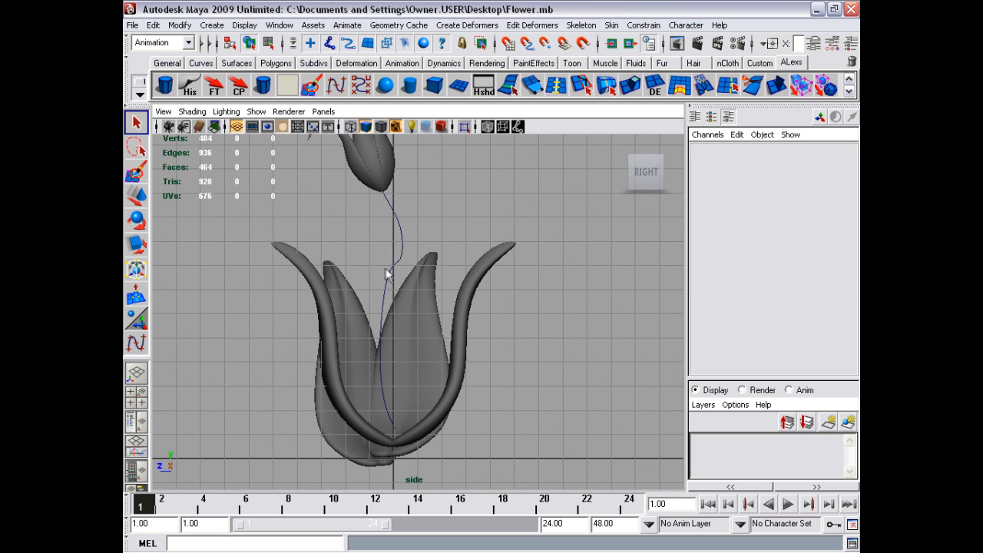
Step: Display the stem curve's control vertices and lower the middle one to smooth the bend between the leaves
left_click(388, 274)
middle_click_drag(403, 272, 403, 272, "alt")
right_click_drag(403, 272, 399, 267)
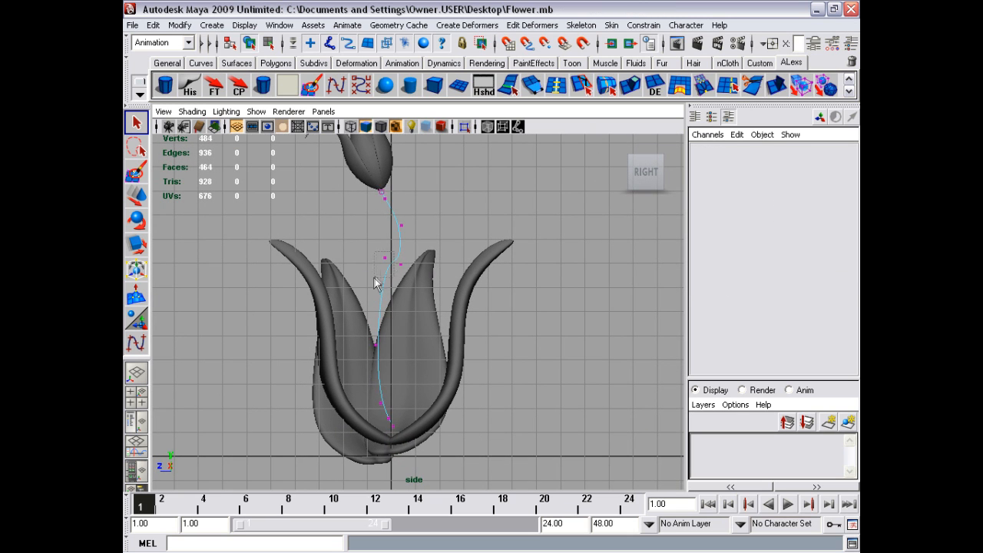
left_click_drag(374, 278, 374, 278)
key("w")
left_click_drag(385, 240, 386, 273)
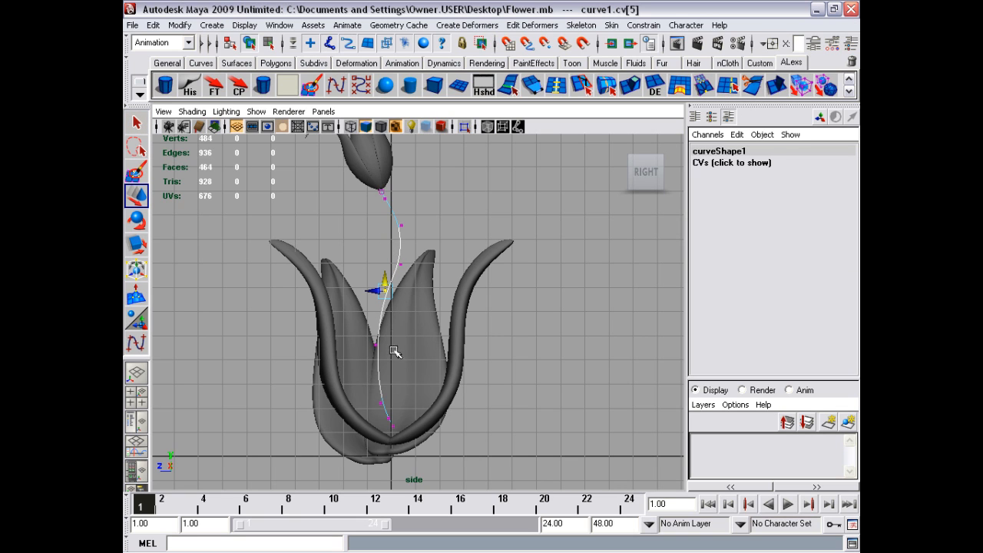
Step: Lower the two control vertices along the curve's middle and raise the pair above them to even out the stem's bend
left_click_drag(393, 352, 358, 364)
middle_click_drag(417, 262, 420, 291, "alt")
mouse_move(397, 311)
left_mouse_down()
mouse_move(383, 327)
mouse_move(390, 321)
left_mouse_up()
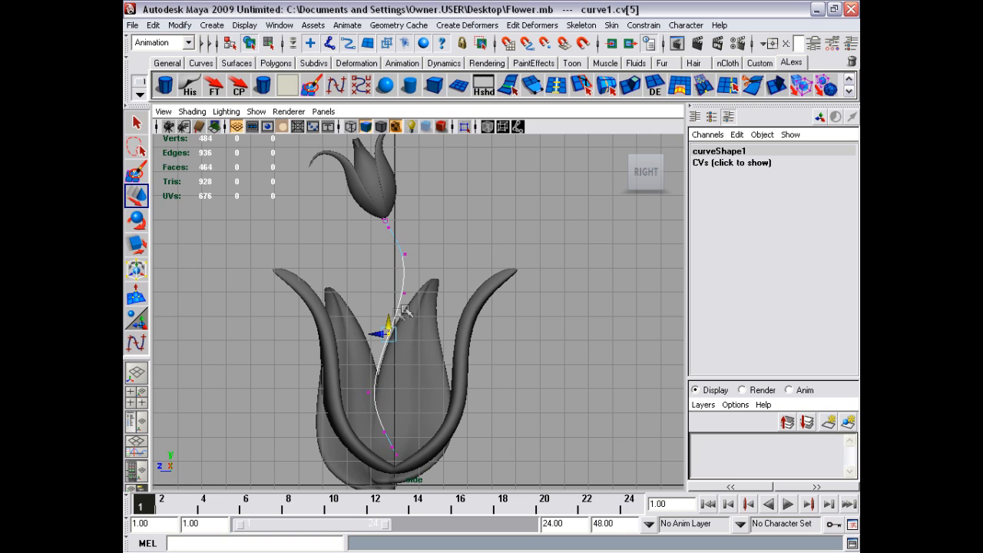
left_click_drag(419, 279, 393, 257)
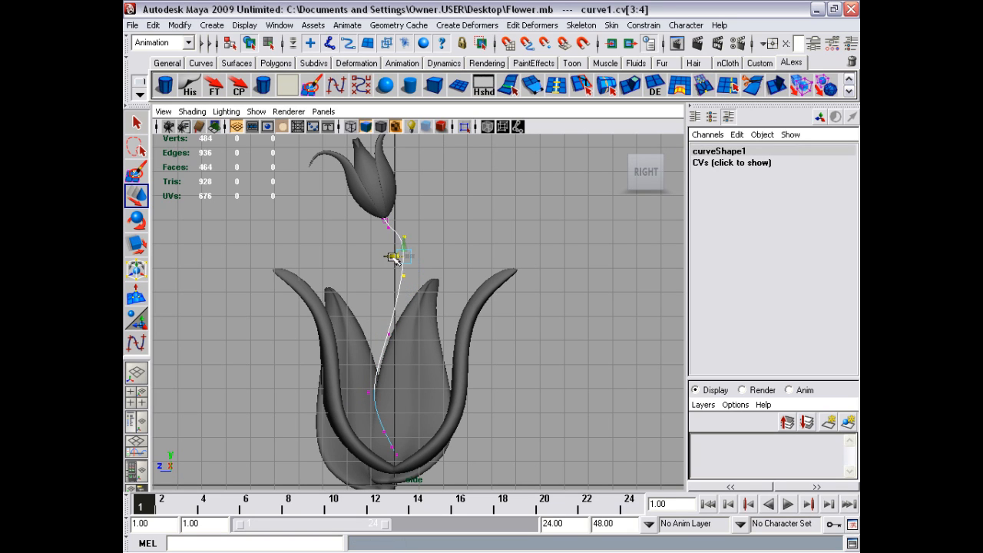
left_click(402, 222)
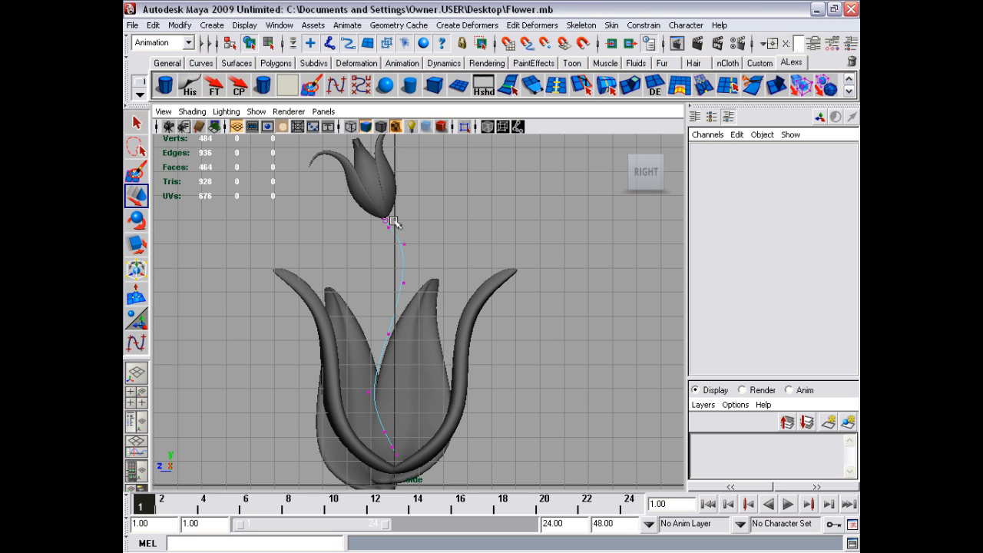
Step: Select the stem curve's top three control vertices and inspect their alignment with the bud's base in the perspective view
left_click_drag(393, 222, 380, 216)
key("e")
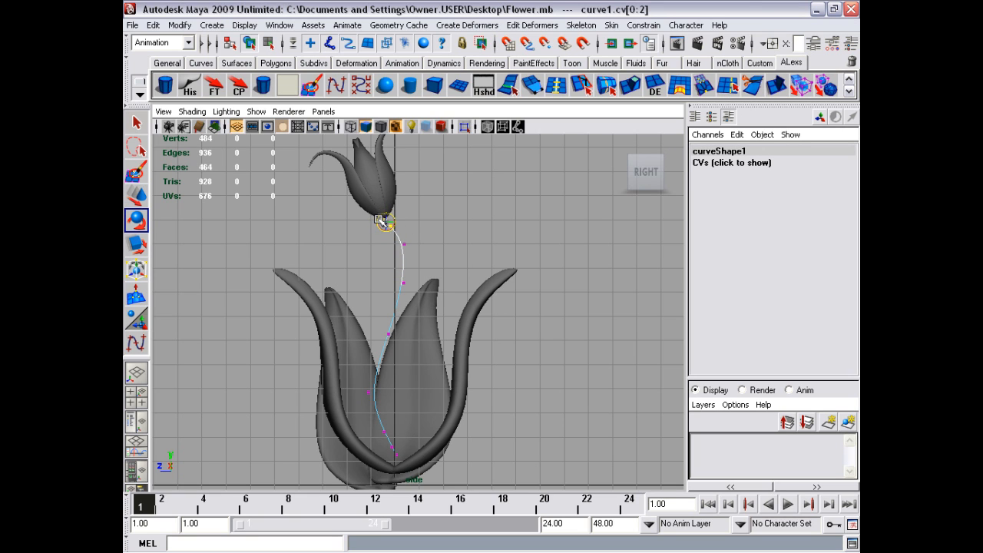
key("w")
key("space")
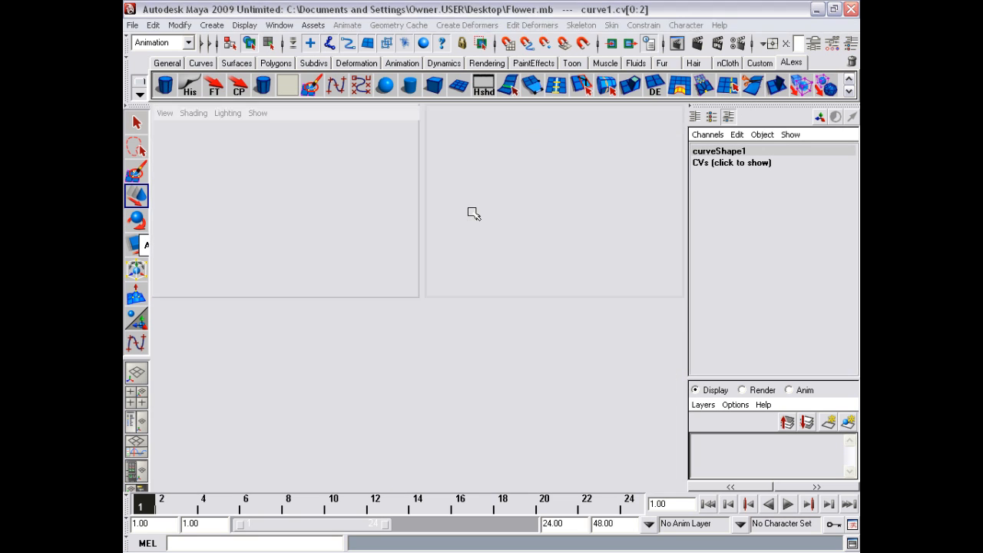
key("space")
left_click_drag(479, 212, 377, 239, "alt")
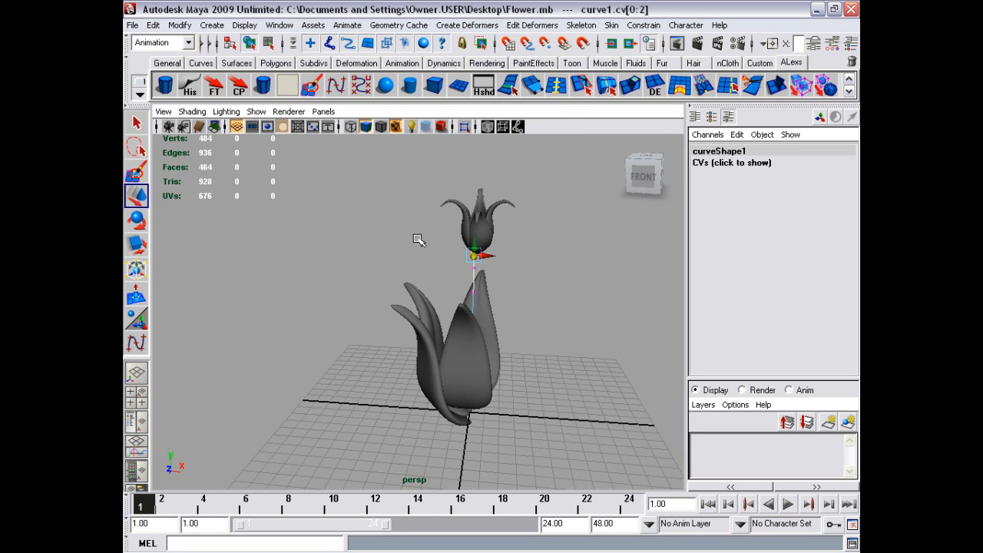
key("f")
left_click_drag(505, 275, 459, 298, "alt")
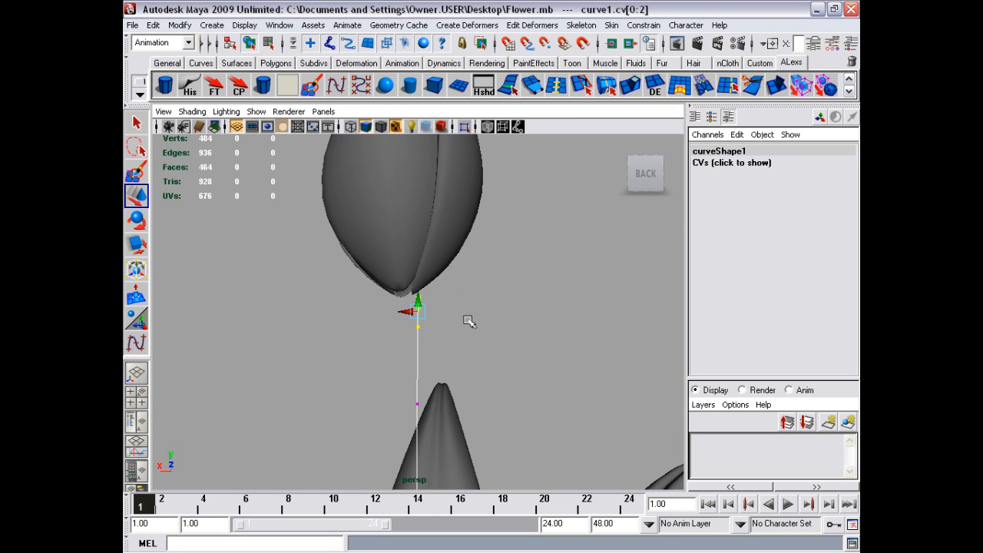
Step: Return the stem curve to object mode, center its pivot, and move it to Translate X 0.185 under the bud
mouse_move(416, 329)
right_mouse_down()
mouse_move(467, 310)
mouse_move(418, 346)
right_mouse_up()
middle_click_drag(473, 341, 367, 189, "alt")
right_click_drag(366, 189, 404, 254, "alt")
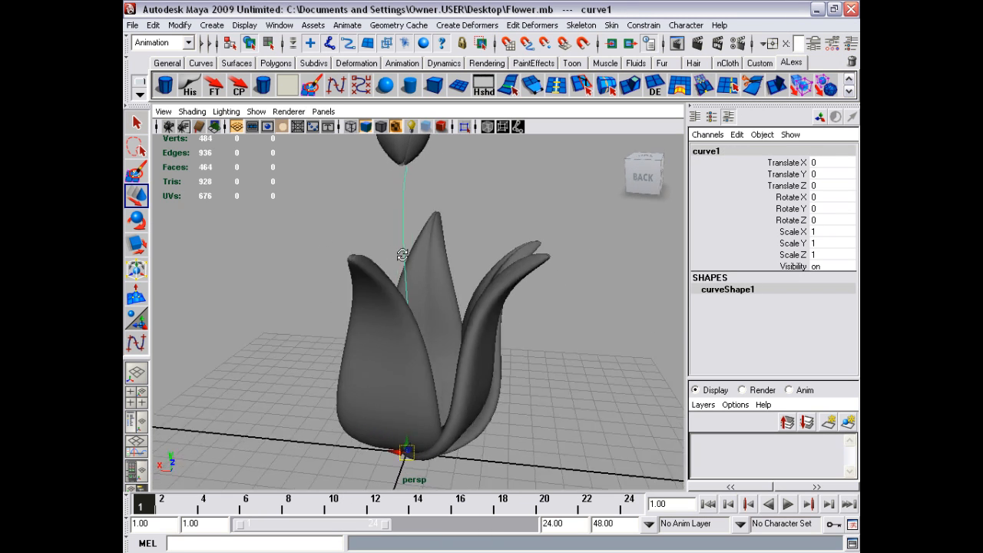
left_click_drag(404, 254, 415, 263, "alt")
middle_click_drag(414, 263, 447, 353, "alt")
left_click(242, 91)
left_click_drag(408, 316, 388, 261, "alt")
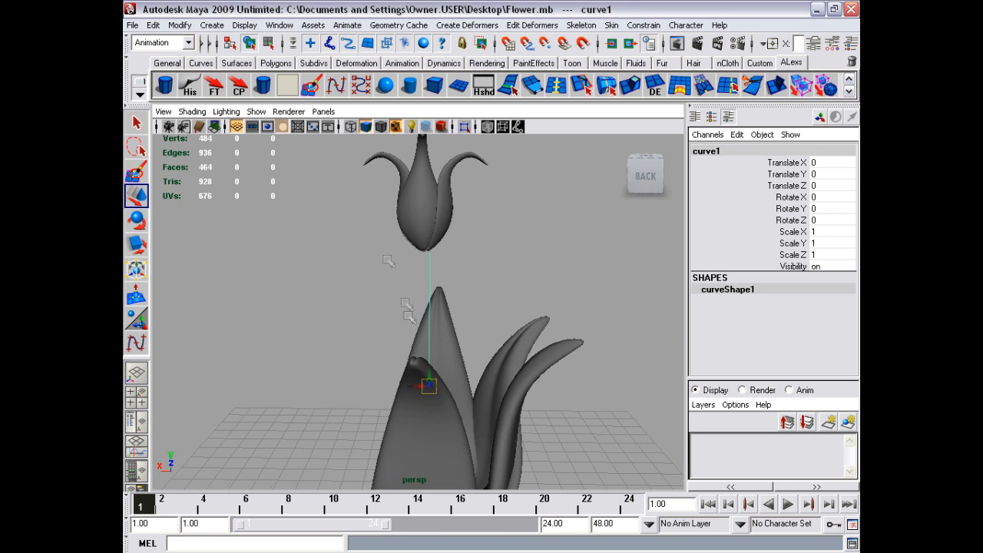
mouse_move(415, 388)
left_mouse_down()
mouse_move(395, 384)
mouse_move(461, 361)
mouse_move(486, 302)
mouse_move(438, 325)
mouse_move(450, 353)
mouse_move(484, 385)
mouse_move(340, 340)
mouse_move(394, 351)
mouse_move(415, 418)
mouse_move(321, 417)
mouse_move(265, 338)
mouse_move(281, 248)
mouse_move(278, 275)
left_mouse_up()
left_click(192, 112)
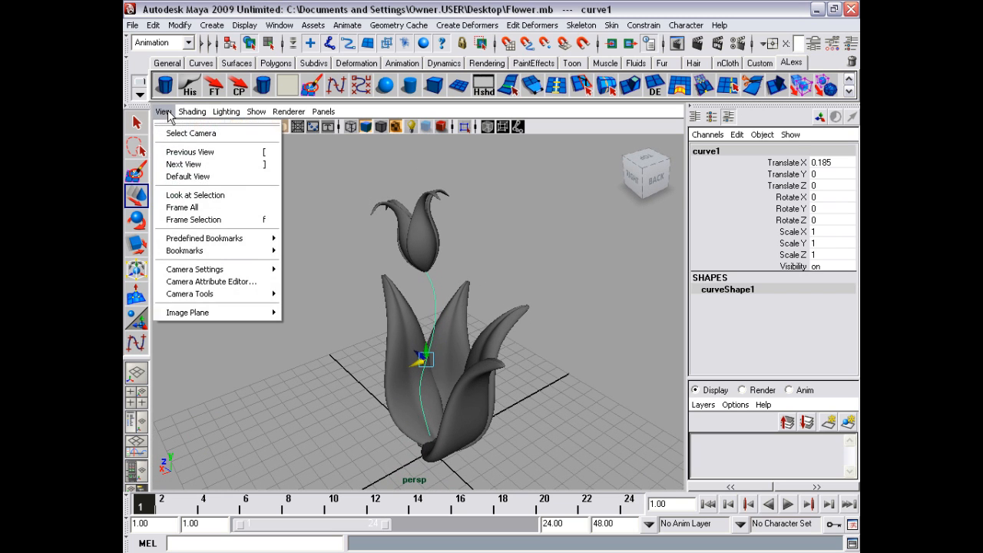
left_click(166, 112)
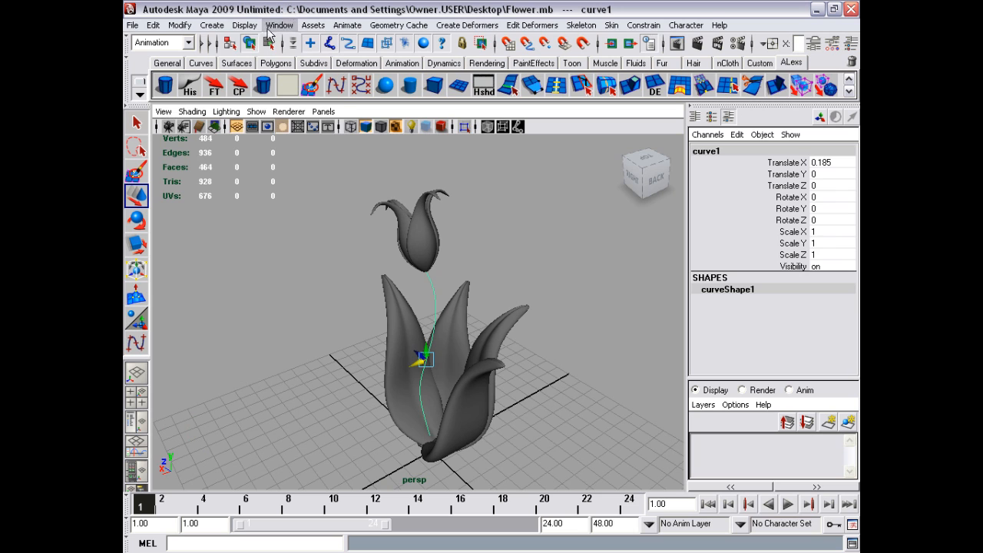
left_click(244, 26)
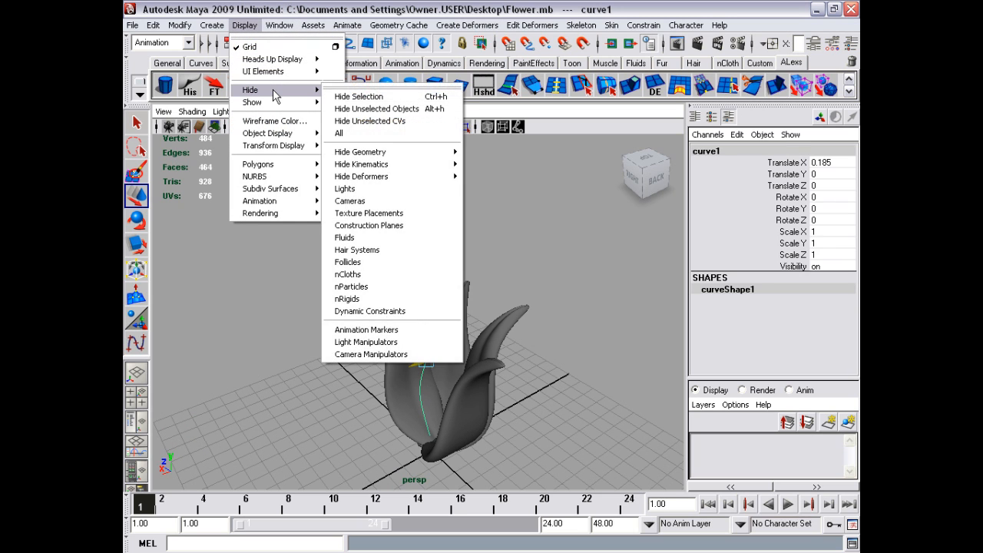
mouse_move(275, 108)
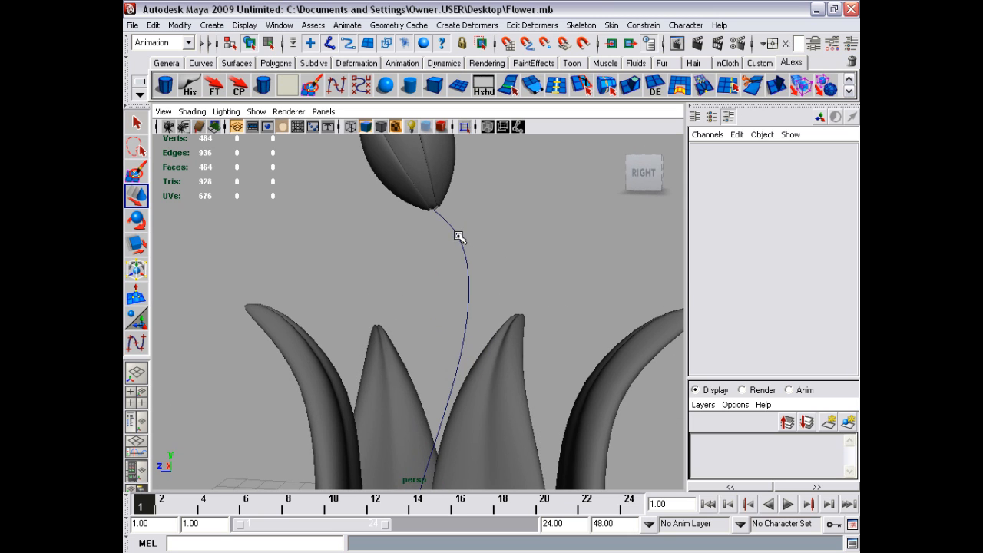
Step: Rotate and reposition the stem curve's top four control vertices to soften the bend just beneath the bud
left_click(465, 231)
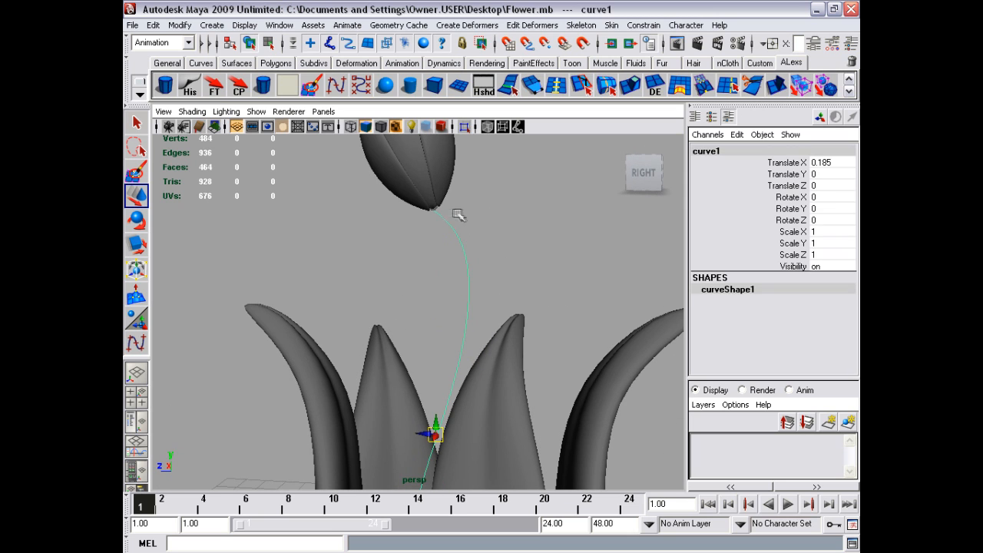
key("F8")
left_click_drag(507, 203, 406, 268)
key("e")
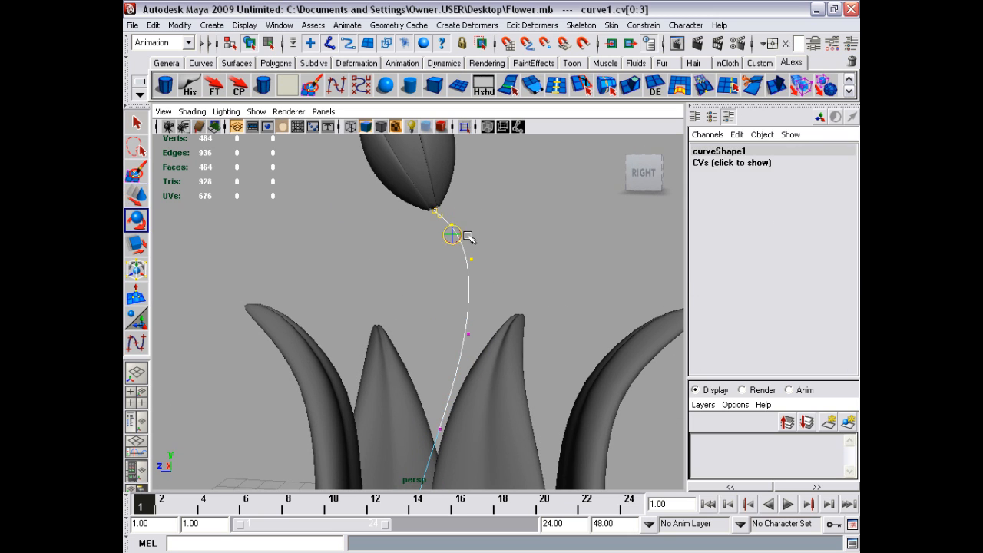
left_click_drag(459, 239, 487, 291)
key("w")
left_click(494, 227)
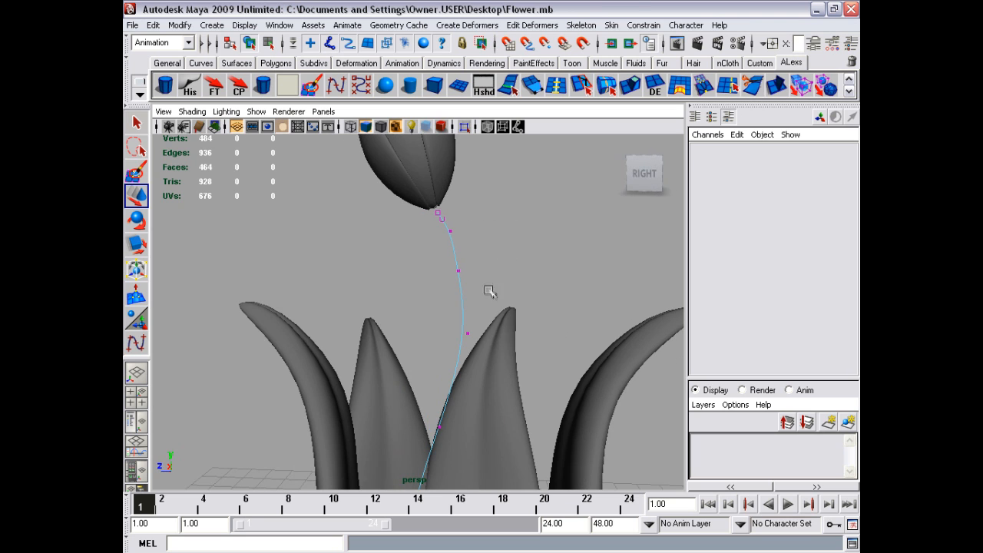
Step: Lower the stem curve's middle control vertex and shift it sideways to soften the bend, and return the curve to object mode
left_click(468, 335)
left_click_drag(468, 335, 444, 359)
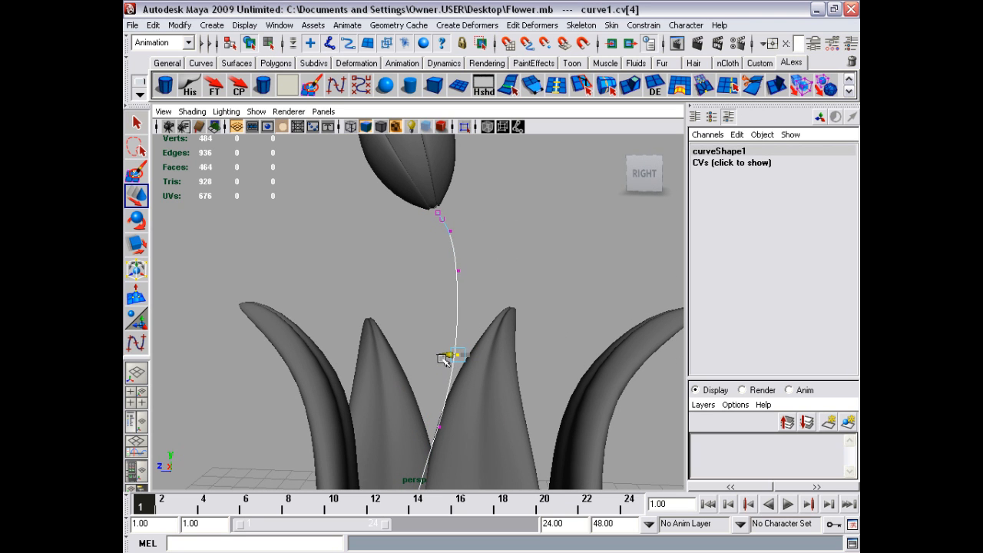
left_click_drag(503, 280, 416, 276, "alt")
right_click_drag(425, 276, 445, 258)
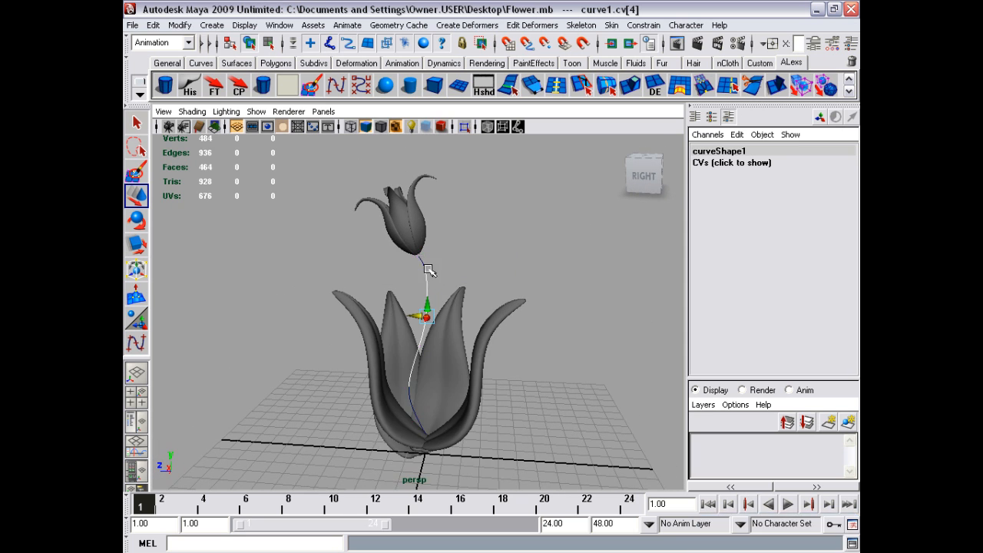
Step: Select the whole ring of leaves and clear it from the viewport, keeping the bud and stem curve
left_click_drag(427, 269, 468, 322, "alt")
left_click_drag(471, 364, 467, 365)
left_click(410, 322, "shift")
left_click(377, 329, "shift")
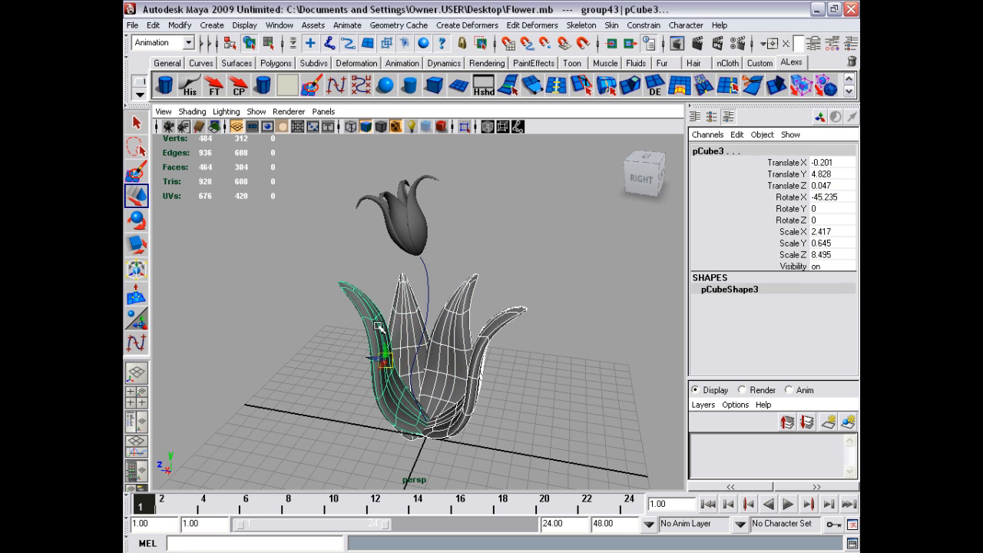
key("ctrl+g")
key("Delete")
right_click_drag(445, 391, 454, 341, "alt")
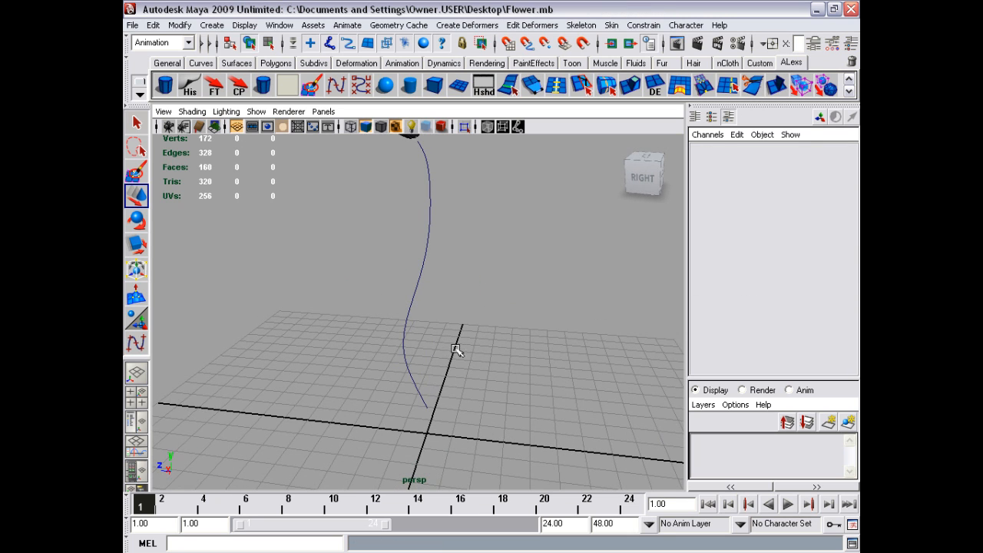
Step: Create a NURBS circle at the origin as the stem's profile and scale it uniformly to 0.183
left_click(213, 25)
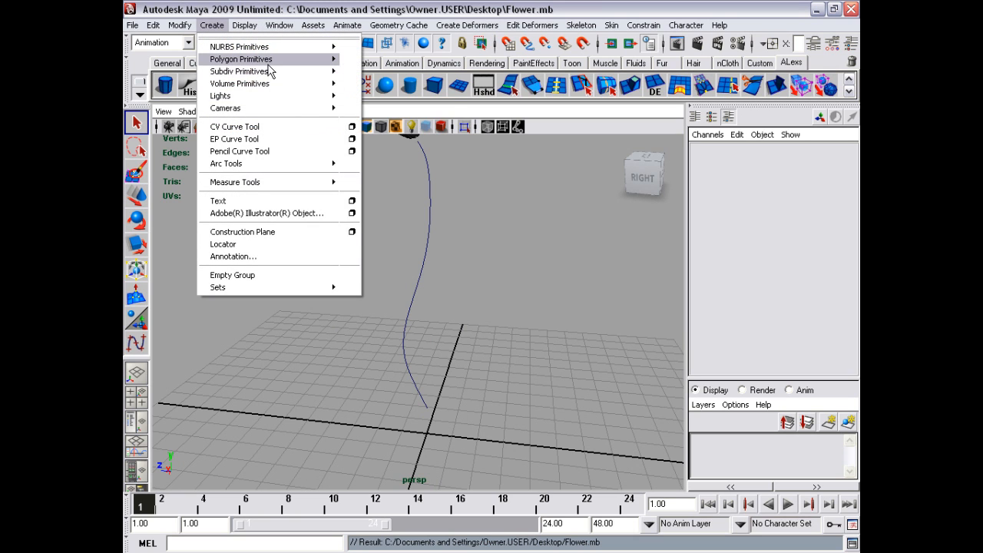
mouse_move(268, 59)
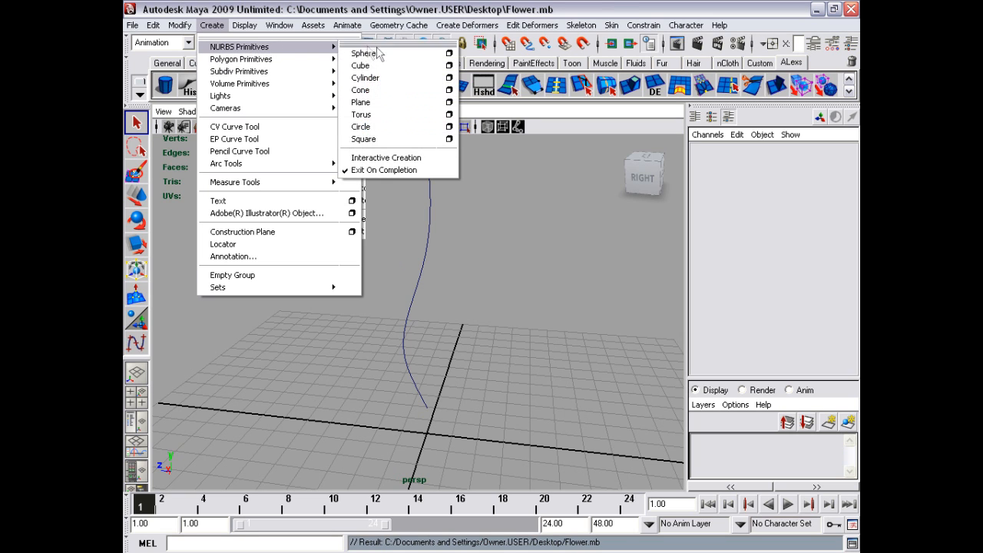
left_click(398, 123)
left_click_drag(442, 301, 430, 283, "alt")
key("r")
left_click_drag(391, 365, 418, 342, "alt")
key("ctrl+a")
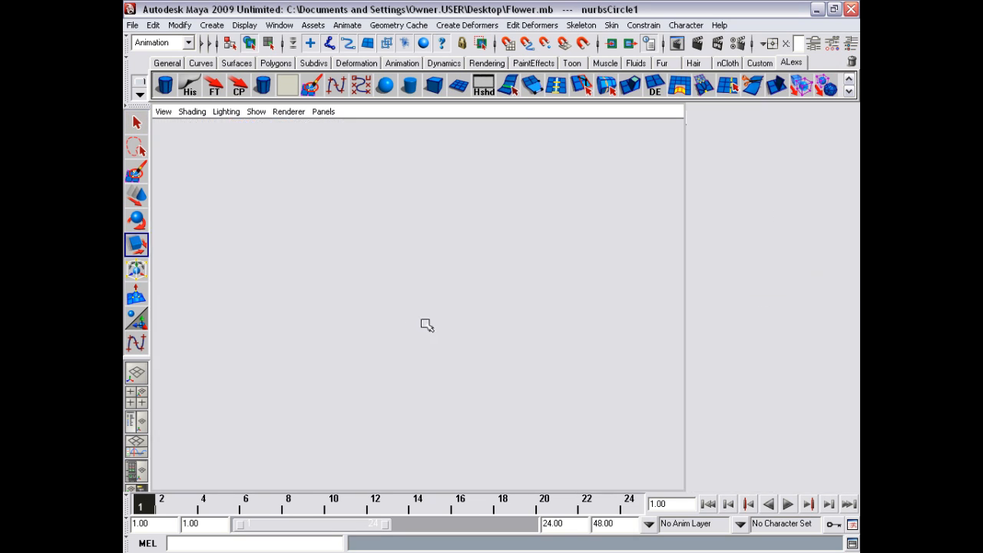
key("ctrl+a")
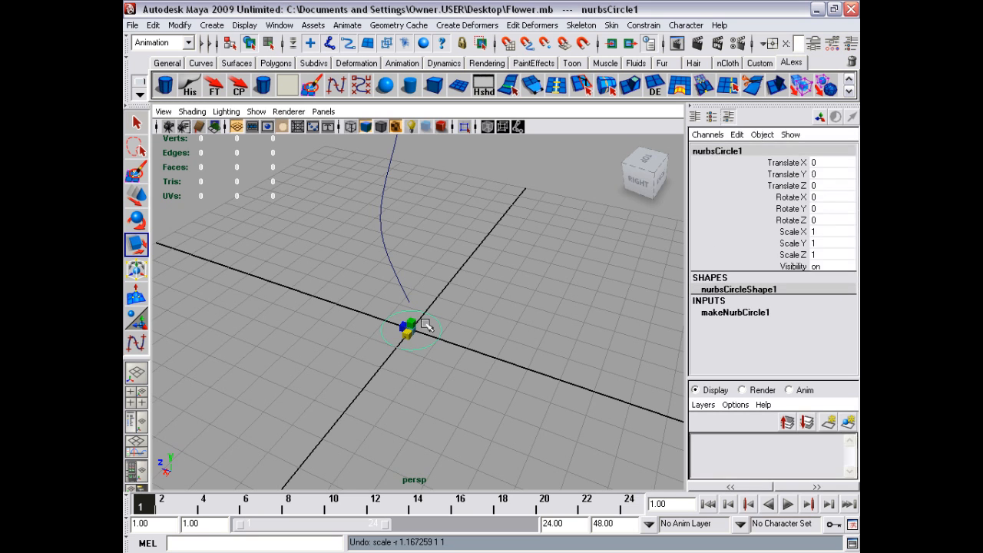
left_click_drag(426, 325, 519, 358, "alt")
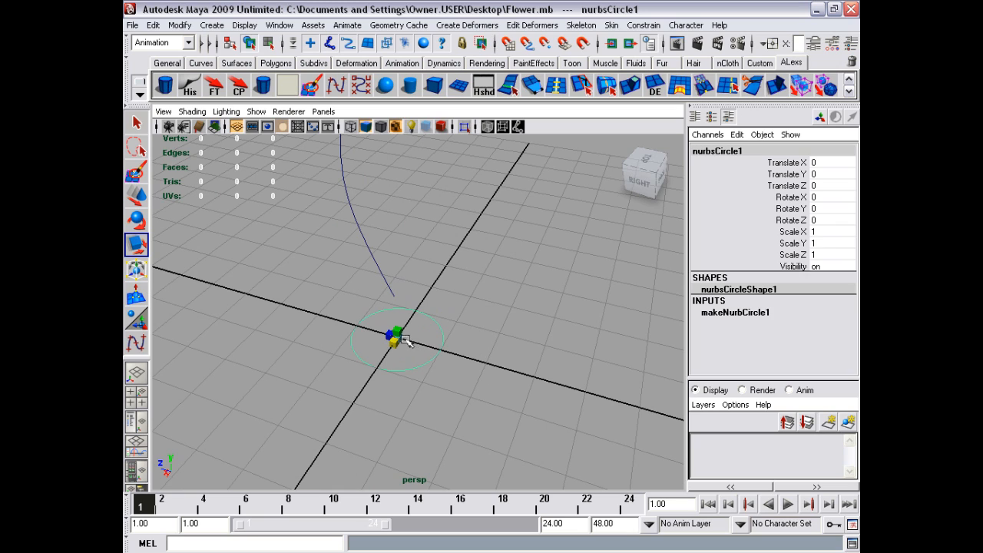
left_click_drag(402, 337, 355, 337)
Step: Center the circle on the stem curve's lower end in the side view, at Translate Y 1.256 and Translate Z -0.054
key("w")
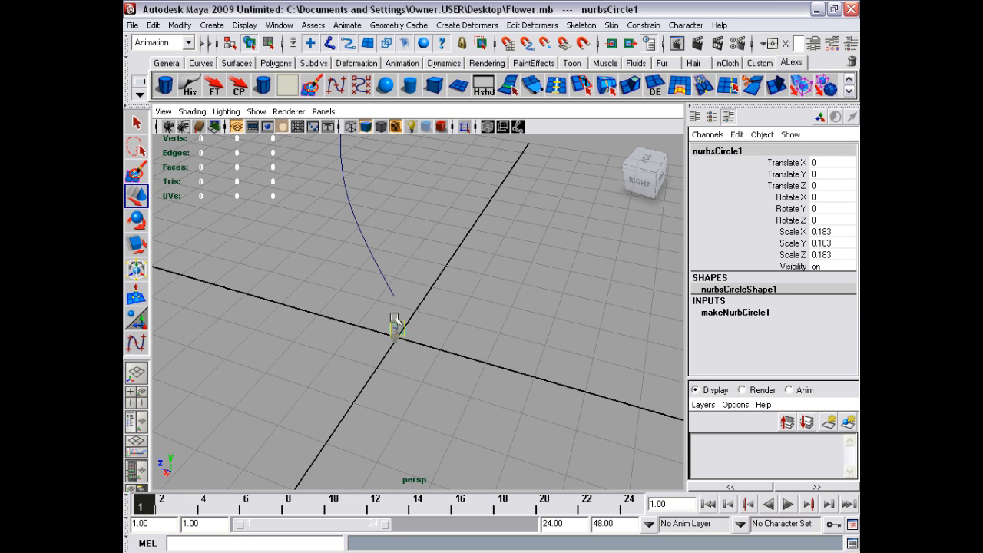
left_click_drag(394, 325, 417, 54)
middle_click_drag(437, 175, 411, 302, "alt")
scroll(427, 410, "up", 1)
key("space")
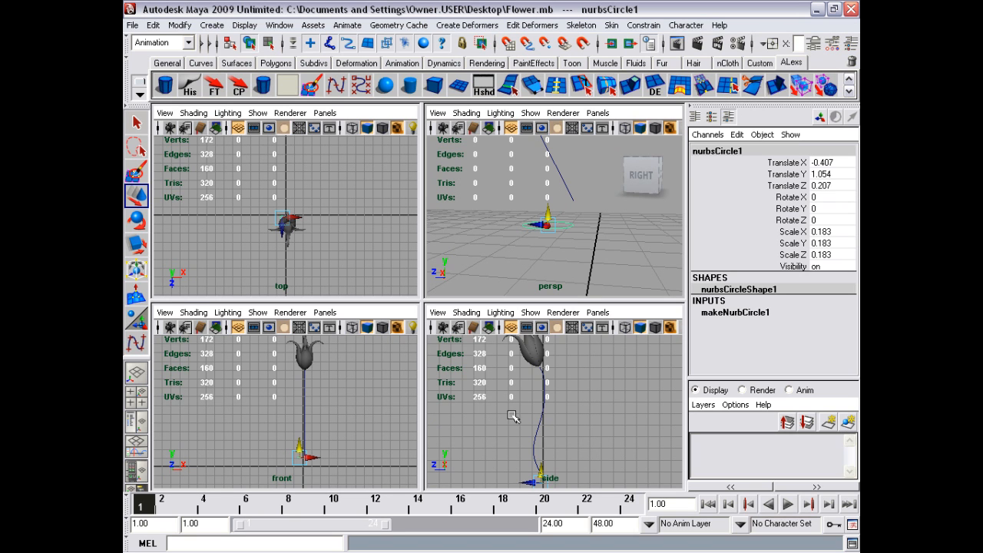
key("space")
key("f")
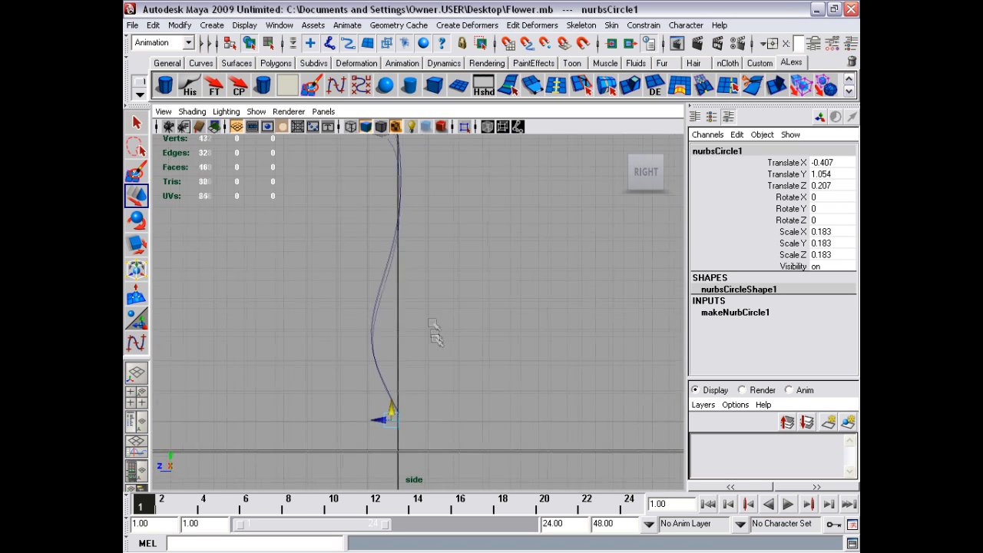
scroll(411, 380, "down", 5)
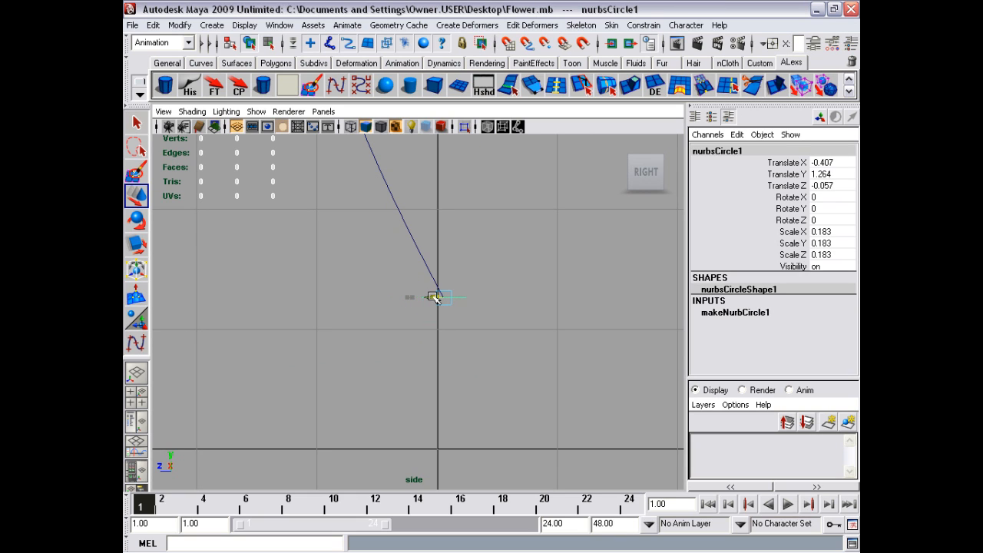
right_click_drag(446, 284, 652, 324, "alt")
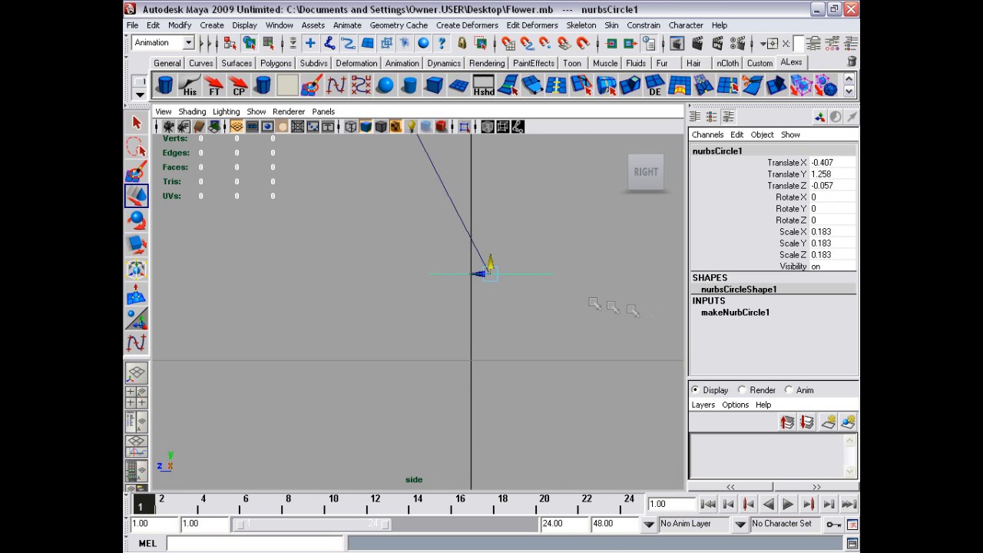
middle_click_drag(606, 303, 522, 312, "alt")
right_click_drag(521, 313, 672, 337, "alt")
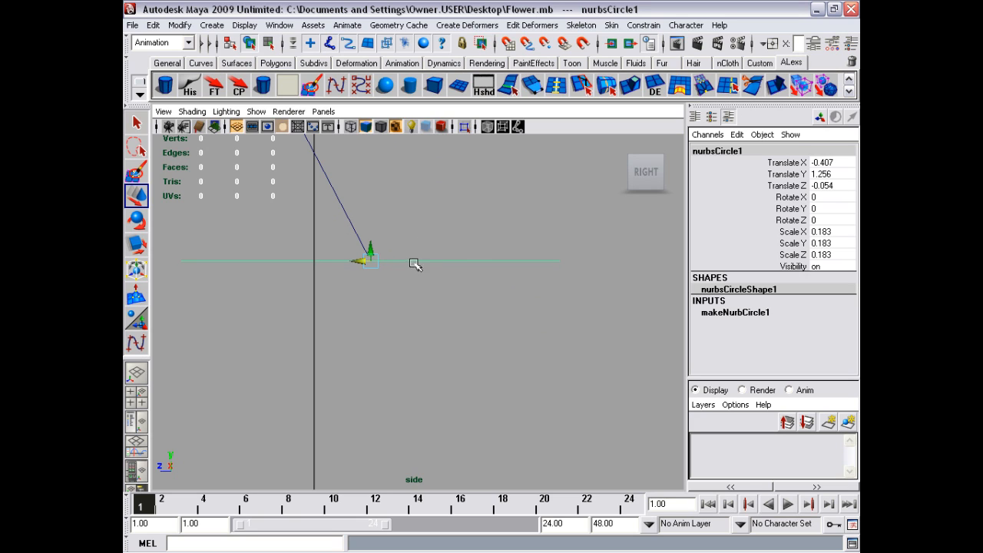
Step: Rotate the circle to Rotate X 25.916 so it lies perpendicular to the stem curve's lower end
key("r")
key("e")
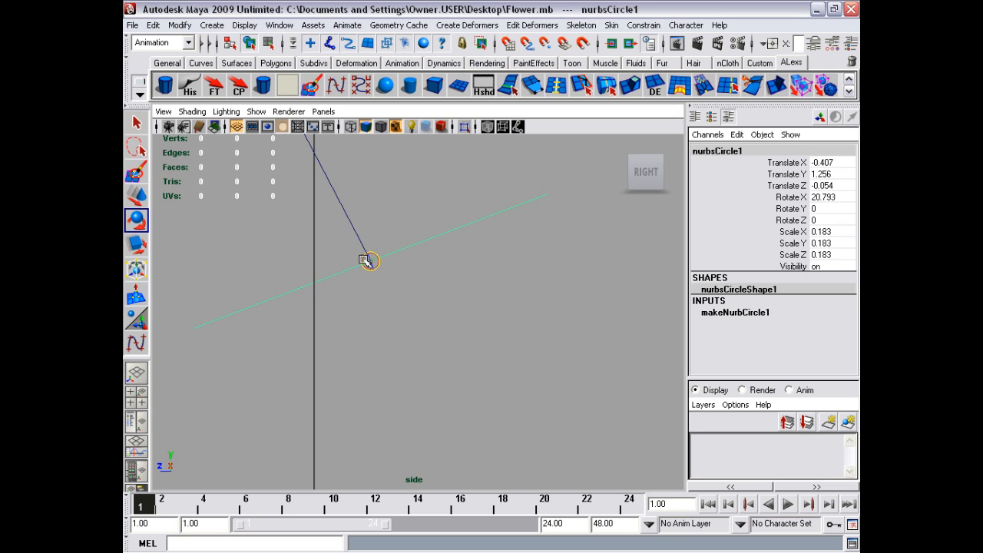
left_click(415, 278)
middle_click_drag(413, 268, 441, 292, "alt")
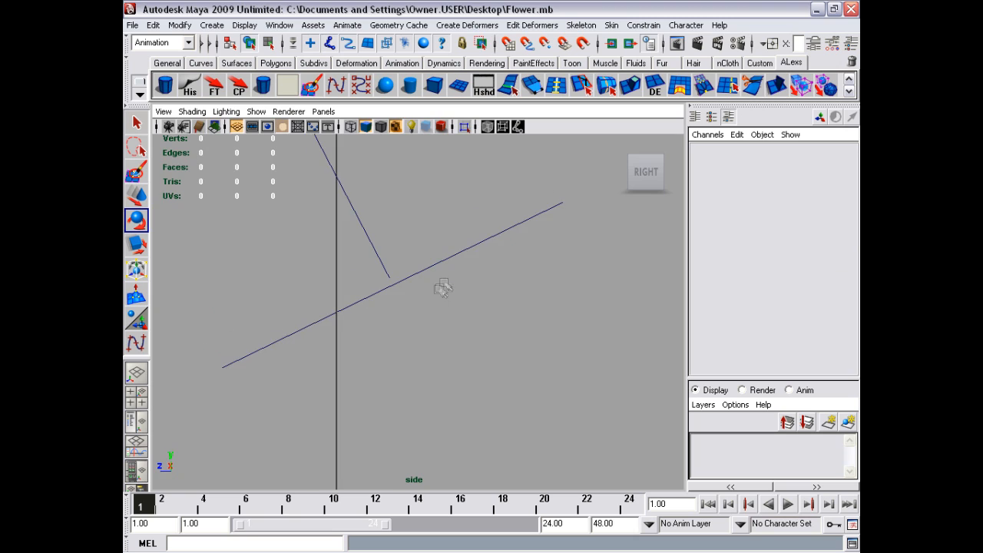
Step: Align the circle with the stem curve in the front view by moving it to Translate X 0.181
key("space")
key("space")
left_click_drag(494, 292, 292, 316, "alt")
left_click(438, 319)
key("space")
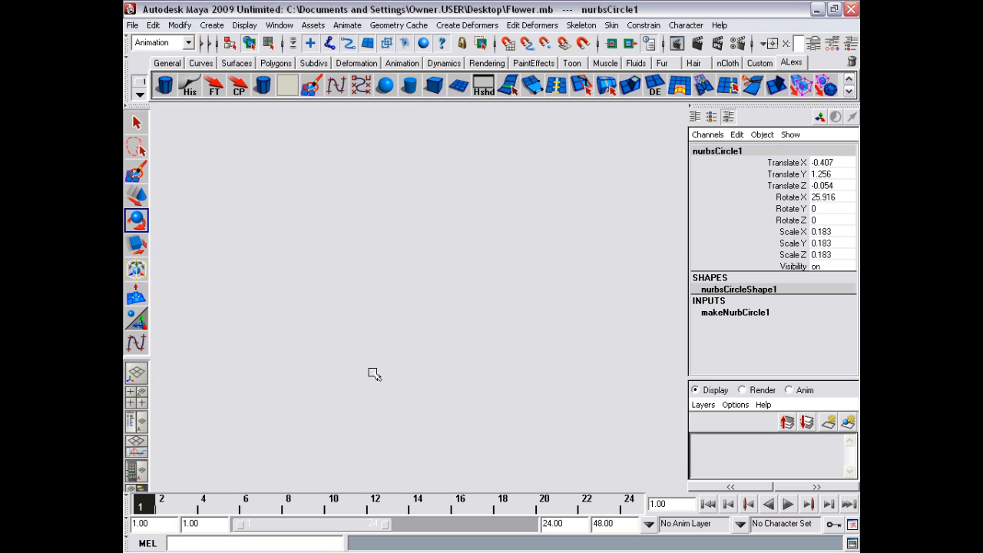
key("space")
middle_click_drag(347, 355, 330, 322, "alt")
right_click_drag(331, 322, 413, 351, "alt")
middle_click_drag(413, 351, 364, 360, "alt")
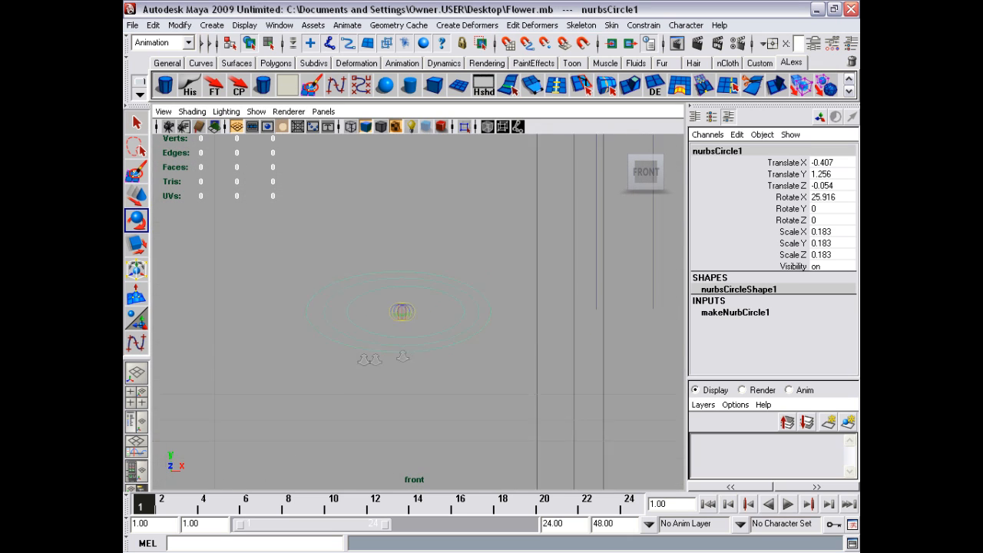
right_click_drag(364, 360, 675, 375, "alt")
key("w")
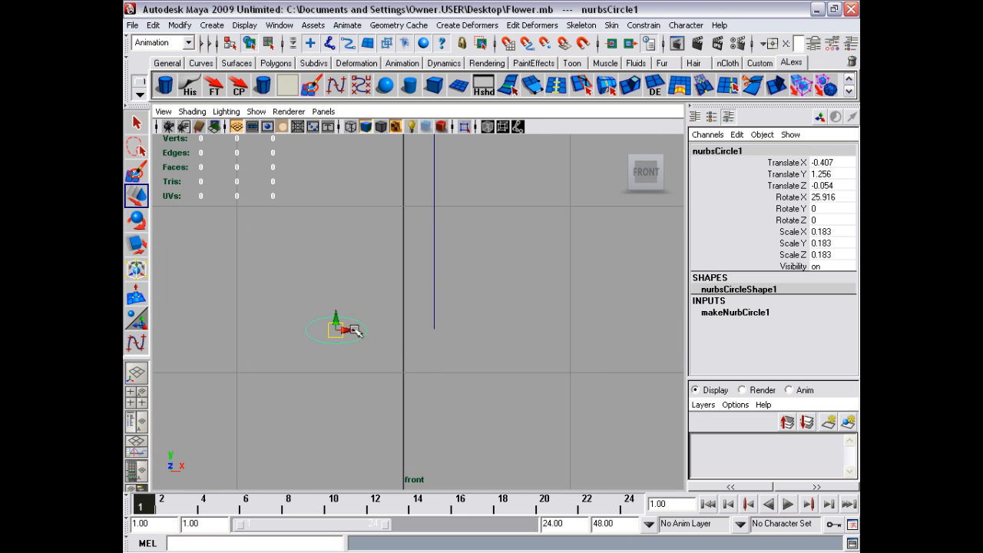
left_click_drag(356, 330, 450, 331)
key("space")
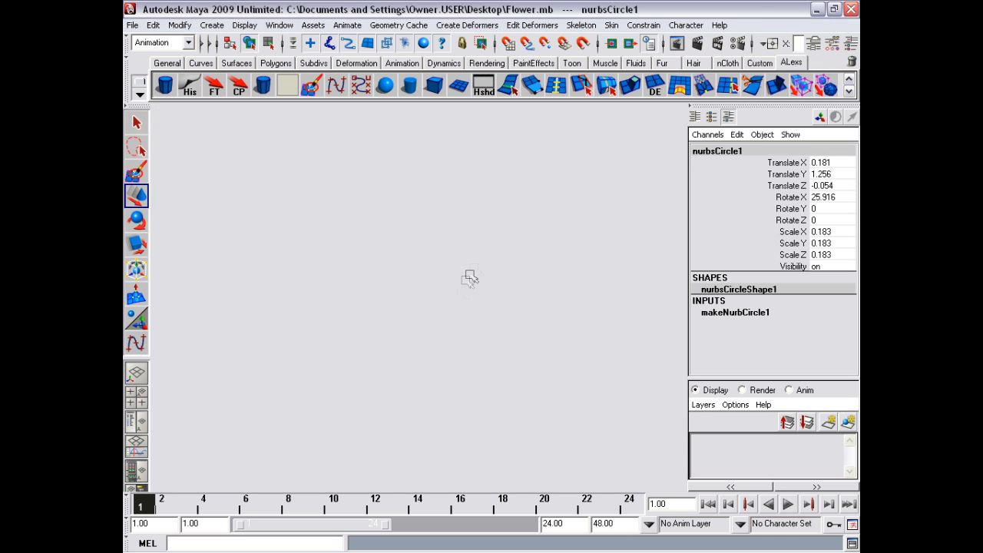
Step: Extrude the circle along the stem curve as a NURBS tube, with At path position, Component pivot and Path direction orientation
key("space")
left_click_drag(523, 247, 420, 332, "alt")
key("q")
left_click(401, 330)
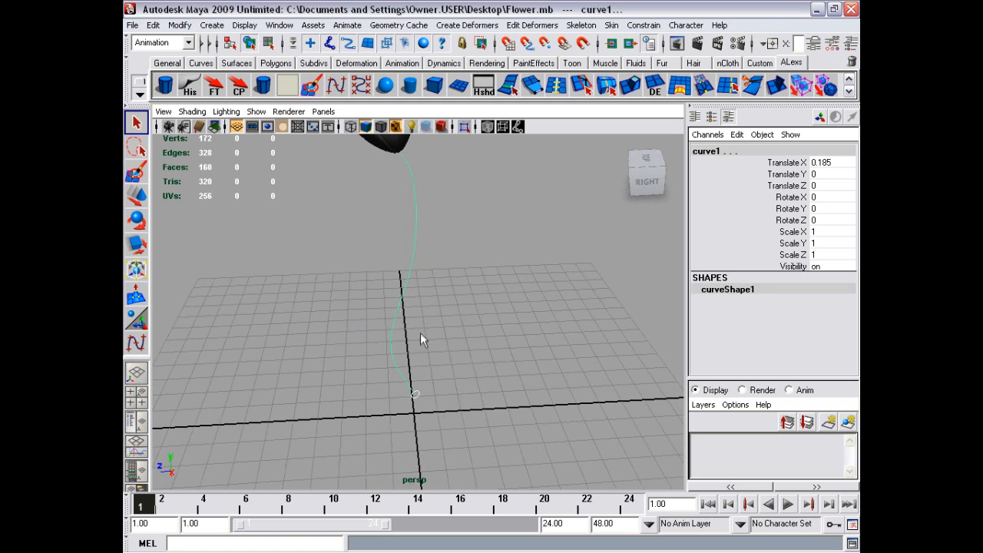
left_click(184, 42)
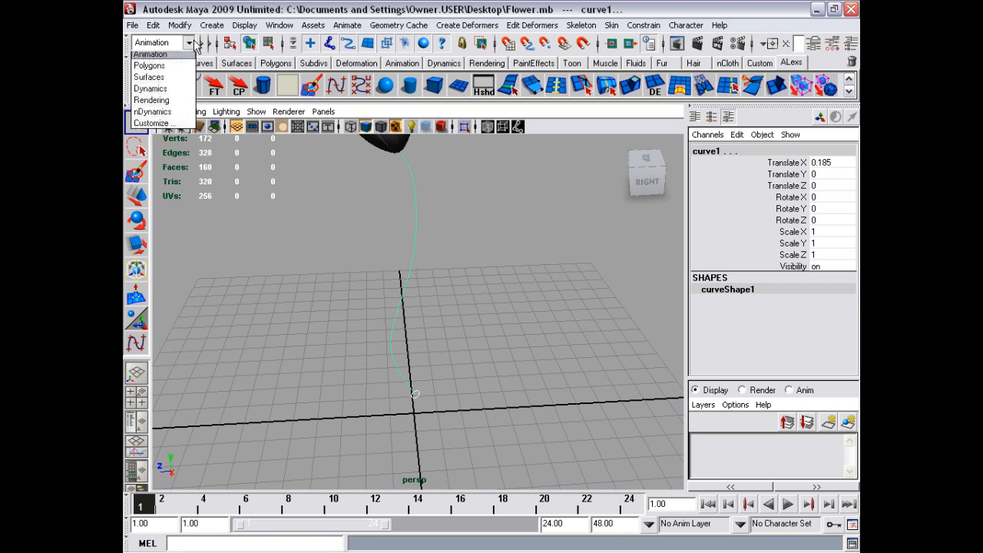
left_click(158, 67)
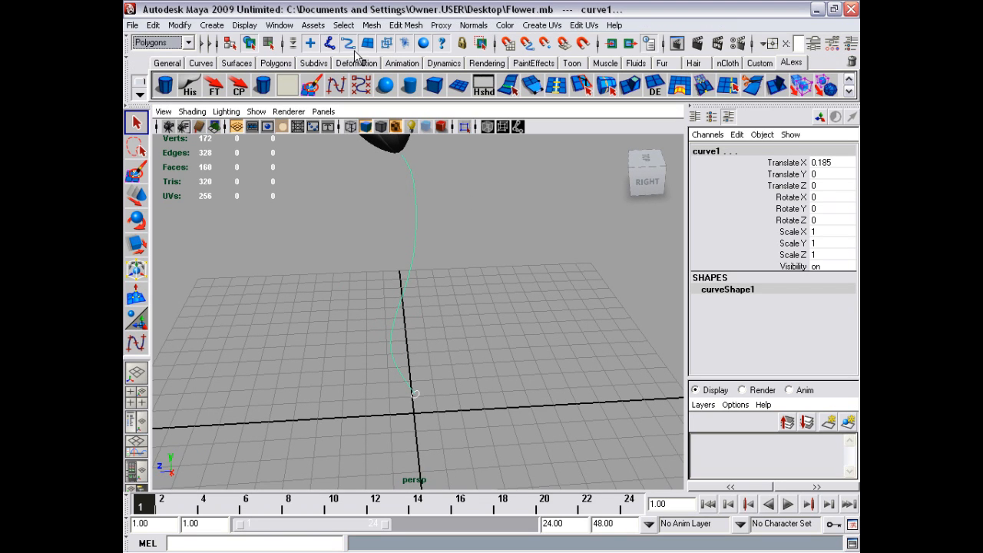
left_click(184, 42)
left_click(157, 81)
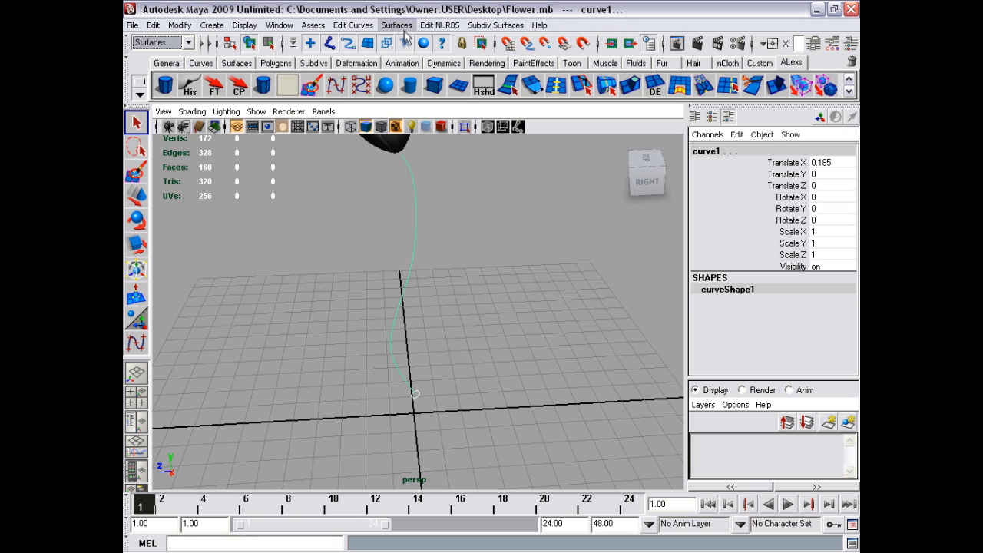
left_click(397, 24)
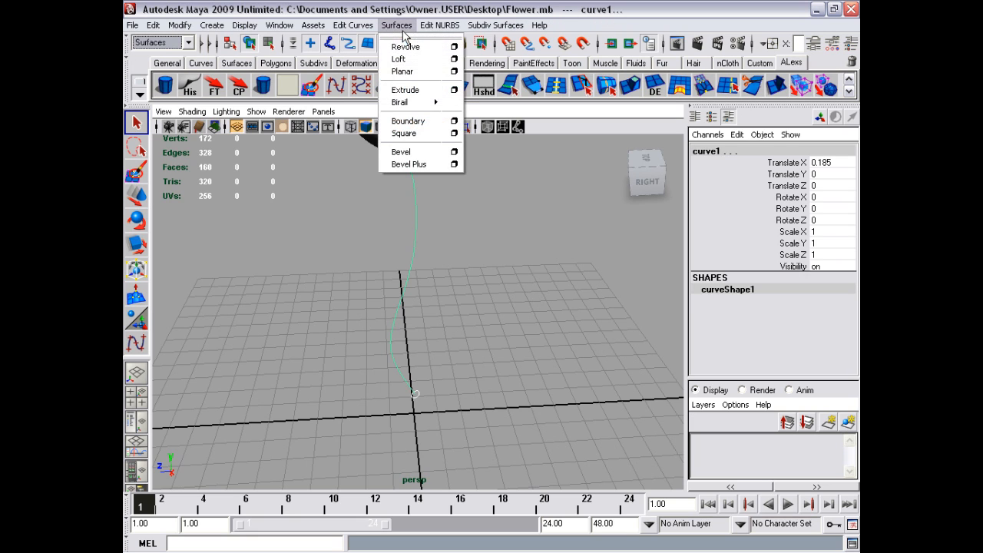
left_click(429, 91)
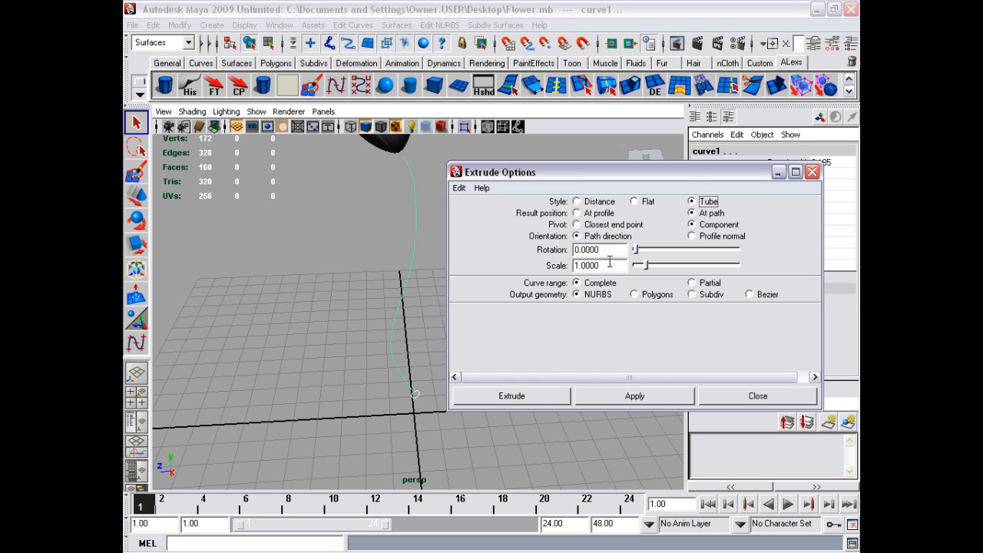
left_click(605, 403)
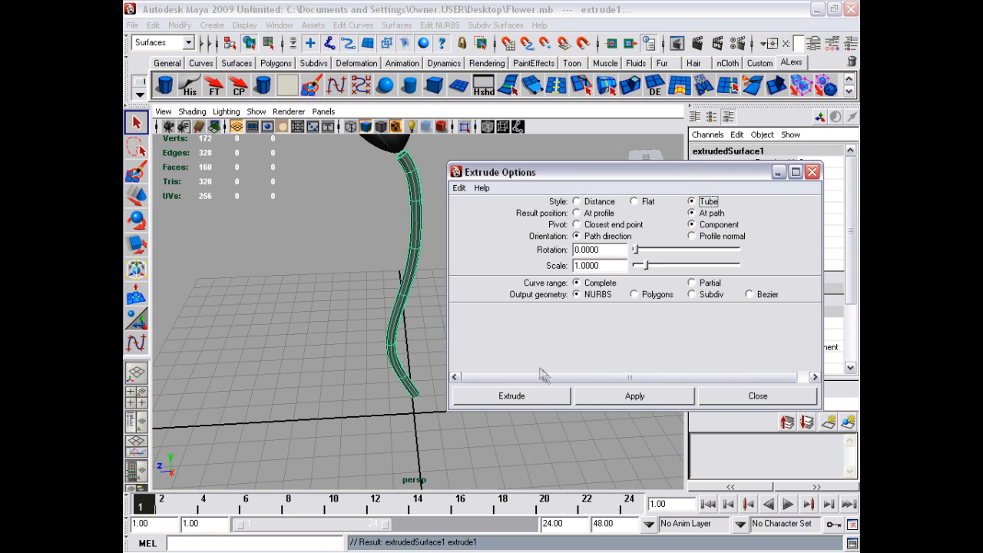
left_click_drag(403, 323, 411, 321, "alt")
left_click(703, 396)
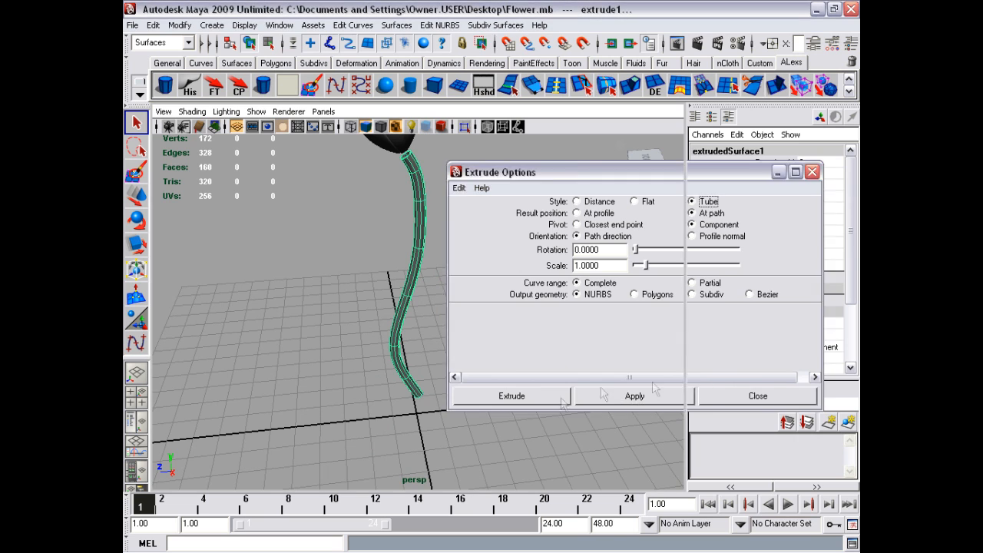
Step: Select the profile circle at the stem's open lower end and scale it down to make the extruded stem thinner
left_click_drag(461, 408, 430, 292, "alt")
scroll(417, 268, "up", 5)
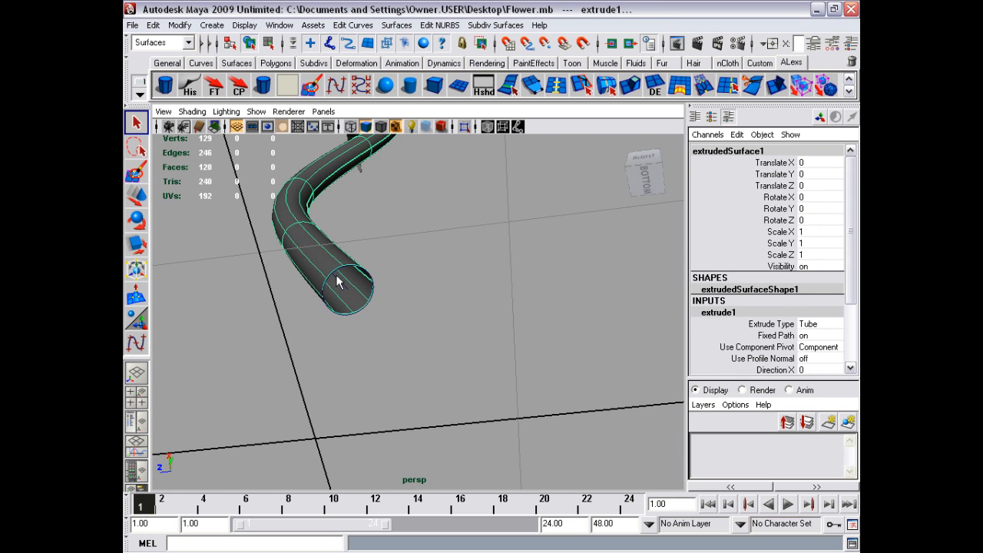
left_click(338, 281)
scroll(307, 281, "down", 4)
left_click_drag(374, 268, 388, 319, "alt")
key("r")
right_click_drag(390, 320, 469, 264, "alt")
middle_click_drag(470, 264, 507, 342, "alt")
Step: Convert the extruded NURBS stem surface to polygons using NURBS to Polygons
left_click(436, 291)
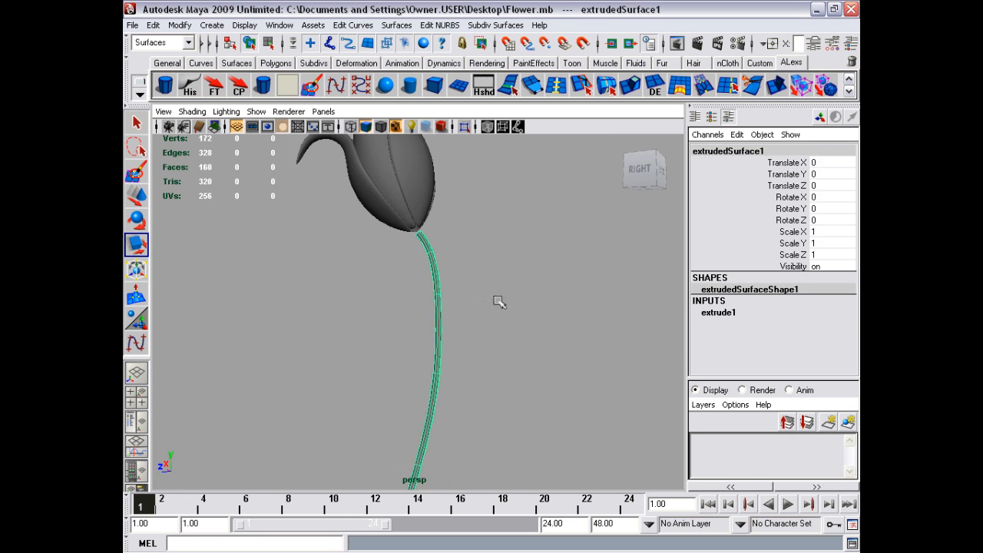
right_click_drag(500, 300, 342, 294, "alt")
middle_click_drag(342, 293, 354, 257, "alt")
right_click_drag(354, 257, 403, 264, "alt")
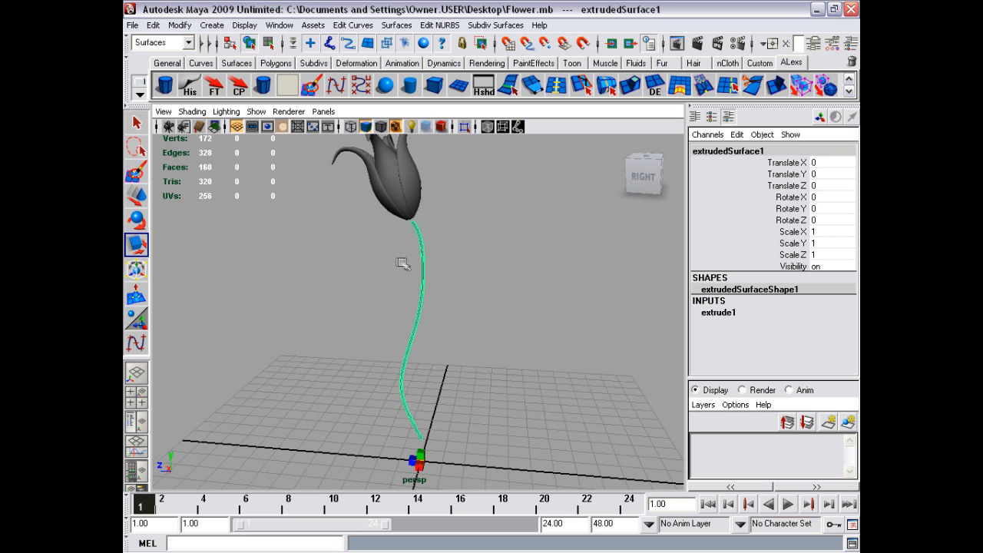
left_click_drag(426, 267, 444, 283, "alt")
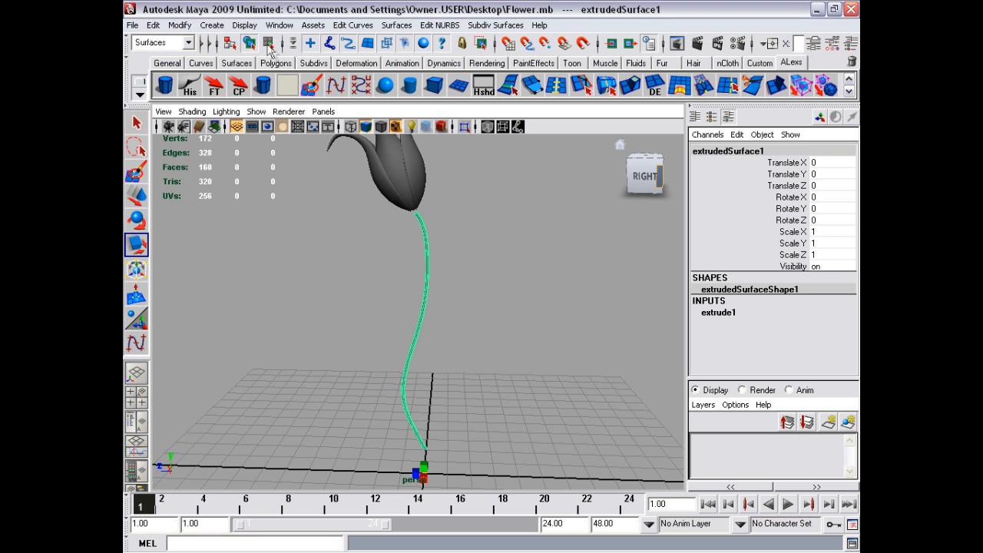
left_click(211, 25)
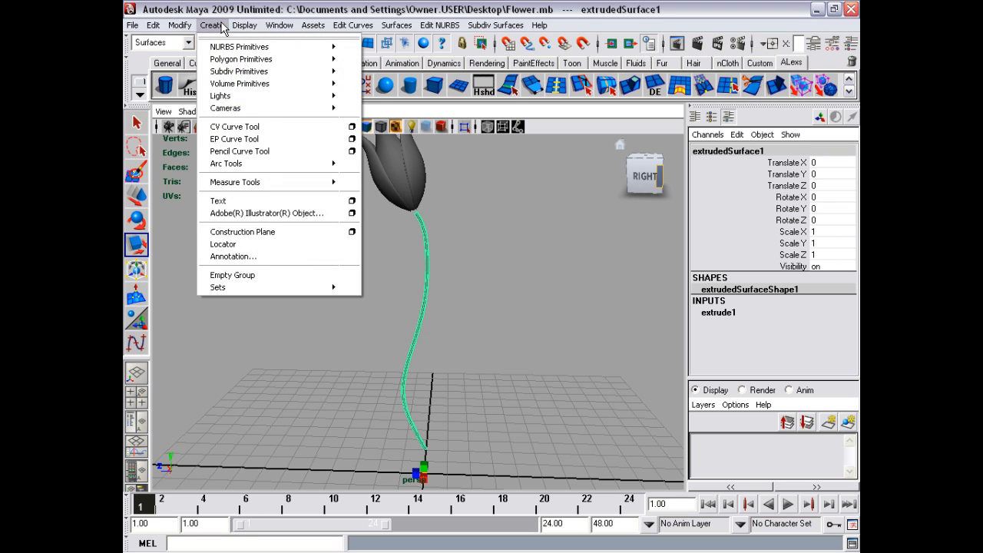
mouse_move(181, 26)
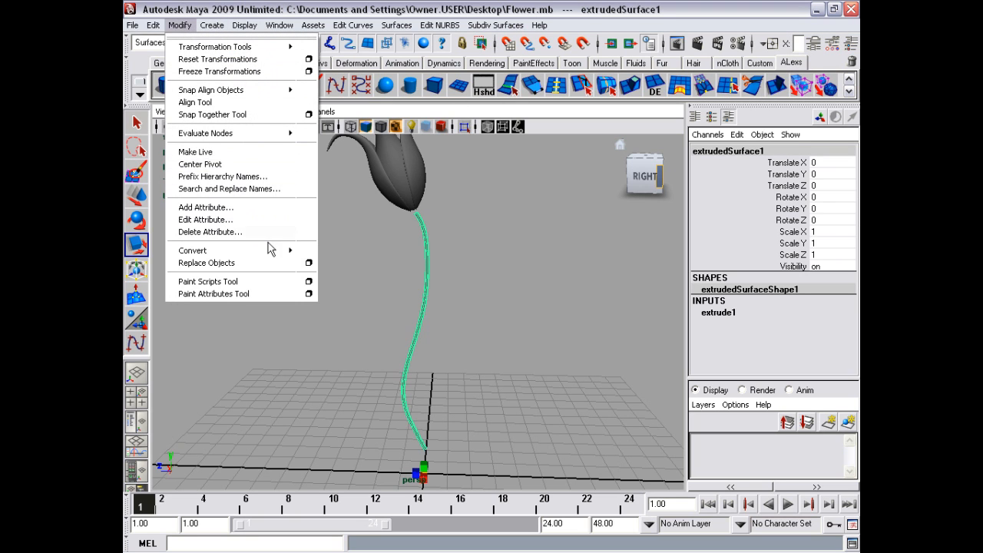
mouse_move(286, 250)
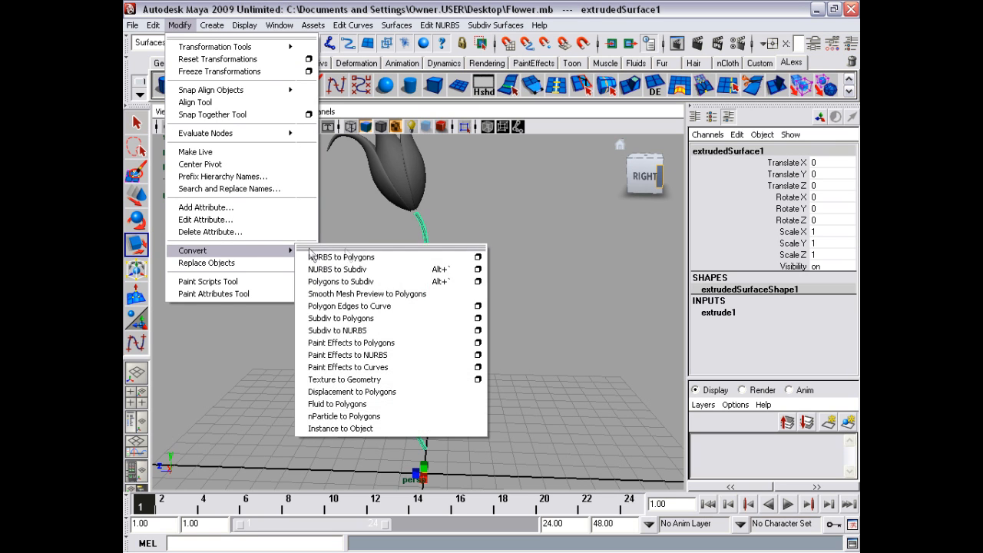
left_click(371, 257)
key("f")
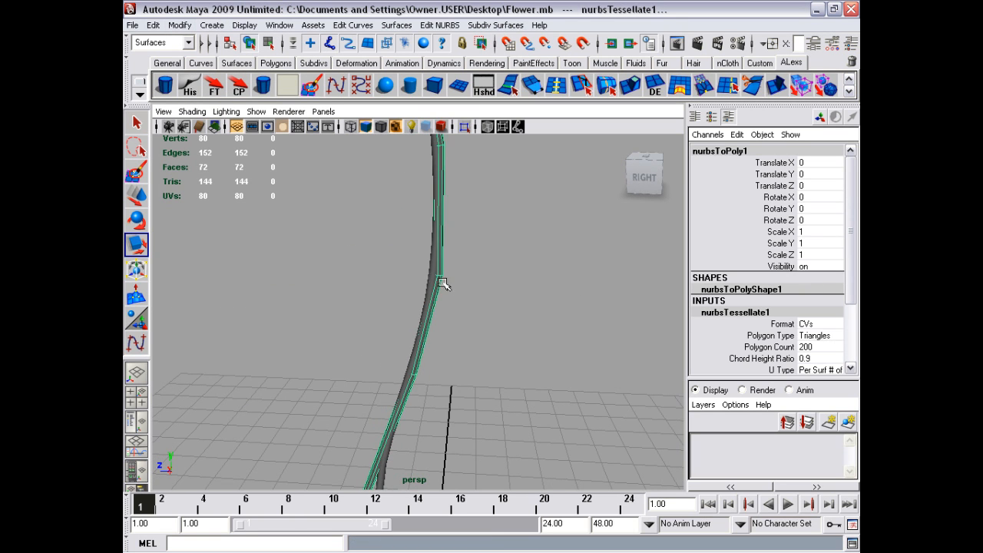
Step: Delete the original NURBS stem surface, its path curve and the profile circle, keeping only the polygon stem
left_click(427, 275)
key("Delete")
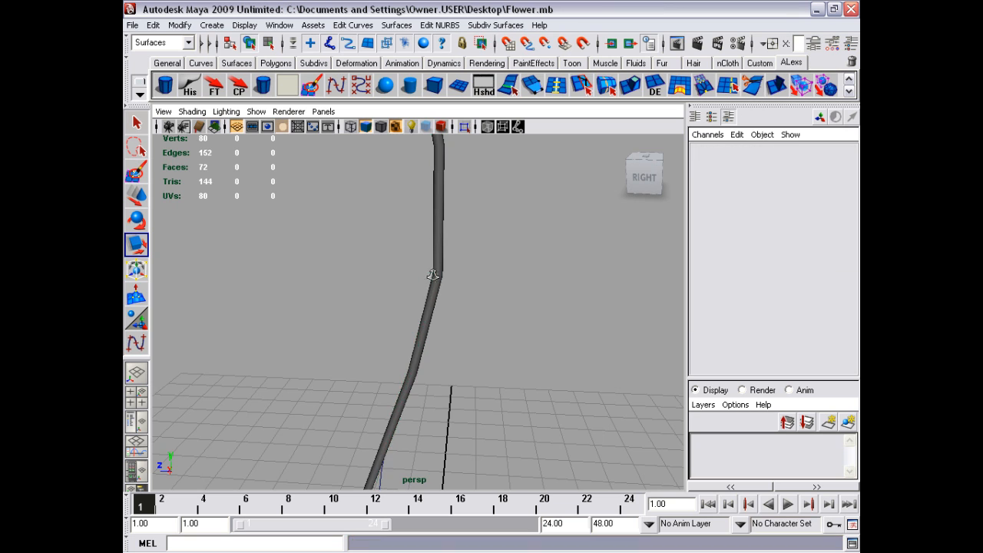
right_click_drag(432, 275, 406, 384, "alt")
left_click(394, 411)
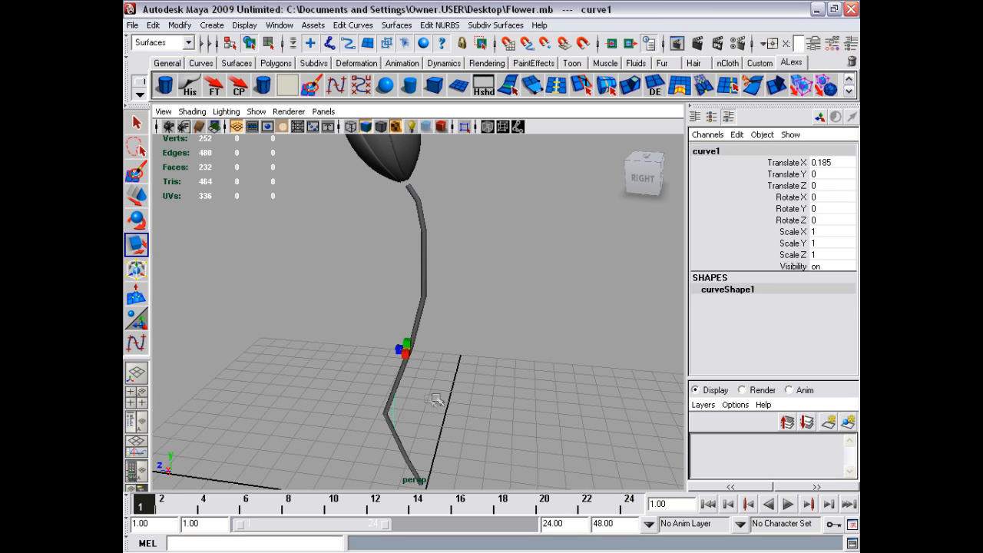
left_click(446, 397)
left_click_drag(445, 402, 499, 275, "alt")
left_click(440, 271)
left_click(438, 270)
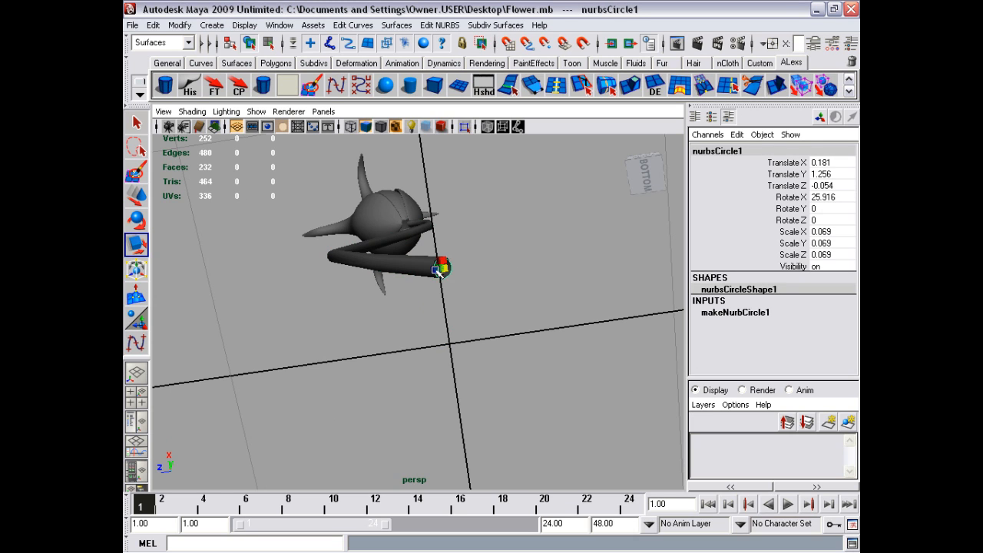
key("Delete")
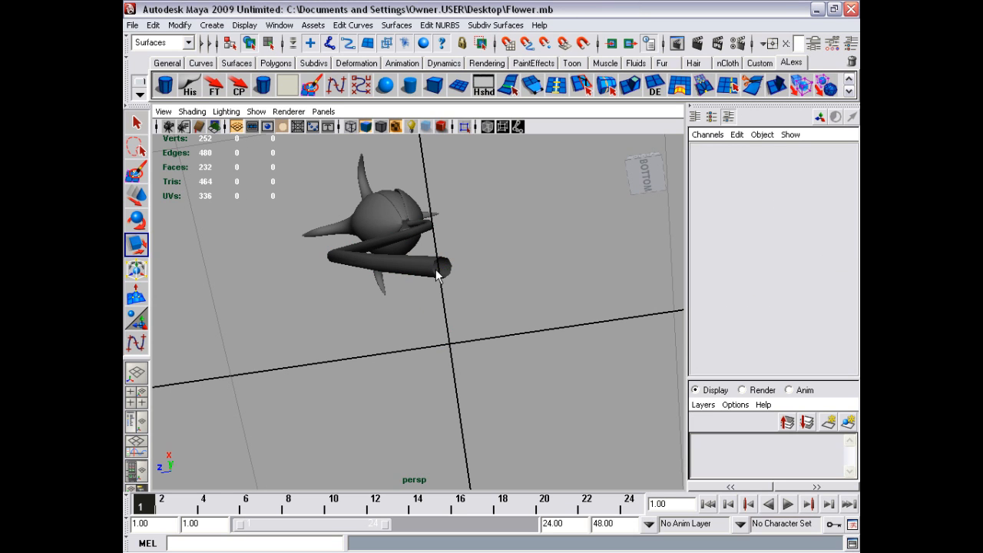
Step: Turn on the smooth mesh preview for the polygon stem and inspect its bend below the bud
left_click_drag(437, 276, 354, 307, "alt")
left_click(443, 271)
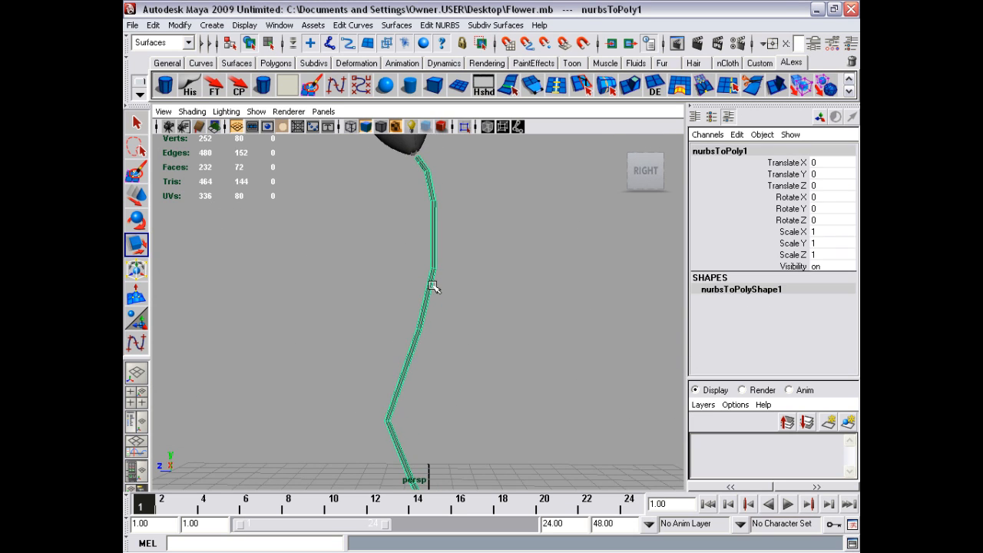
key("3")
left_click(500, 268)
left_click_drag(500, 268, 467, 257, "alt")
left_click(432, 182)
left_click_drag(433, 182, 538, 270, "alt")
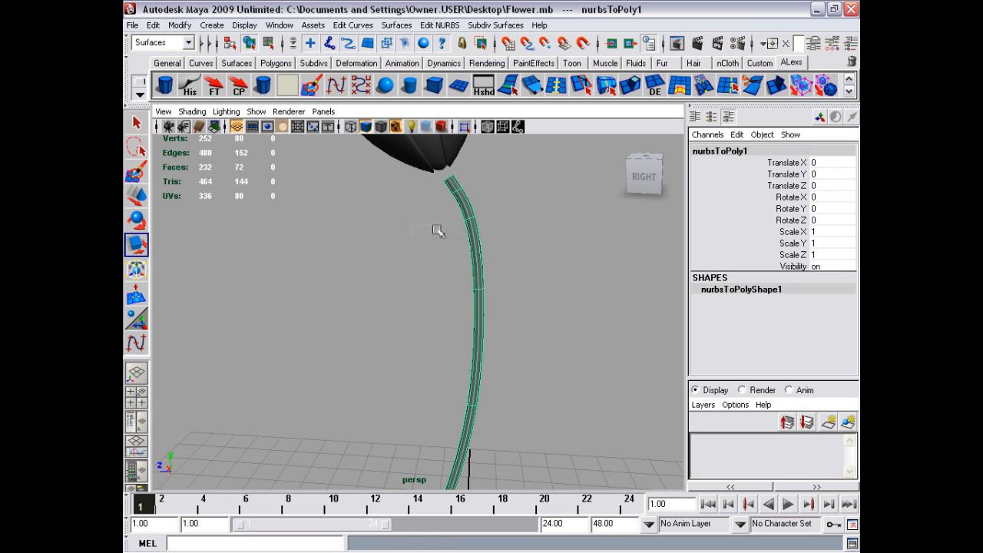
Step: Try to flare the stem's upper end by scaling up vertices near its opening
middle_click_drag(438, 230, 417, 273, "alt")
key("F9")
left_click_drag(456, 217, 401, 222)
key("w")
left_click(429, 212)
key("r")
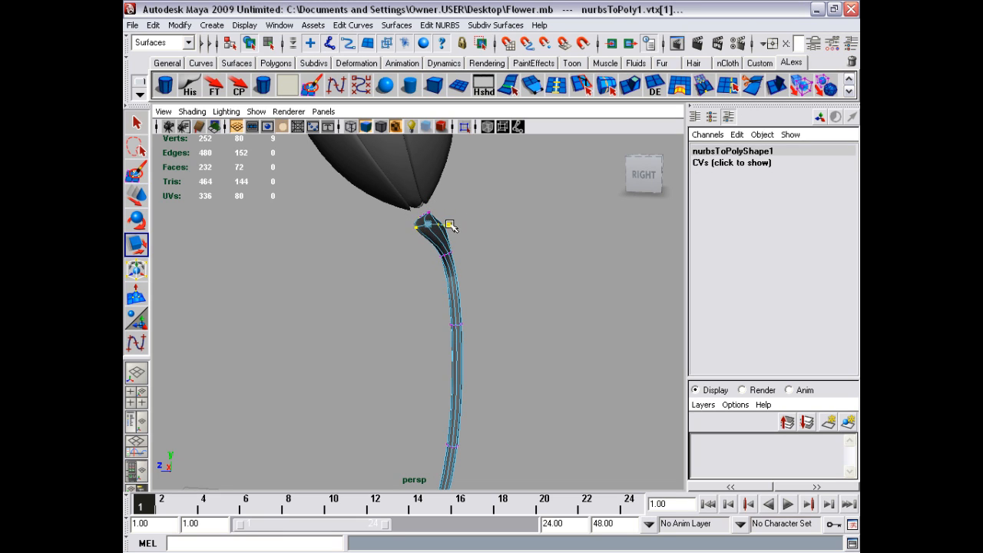
Step: Select the ring of eight vertices just below the stem's open top and scale it up into a bulb
left_click_drag(456, 229, 349, 224, "alt")
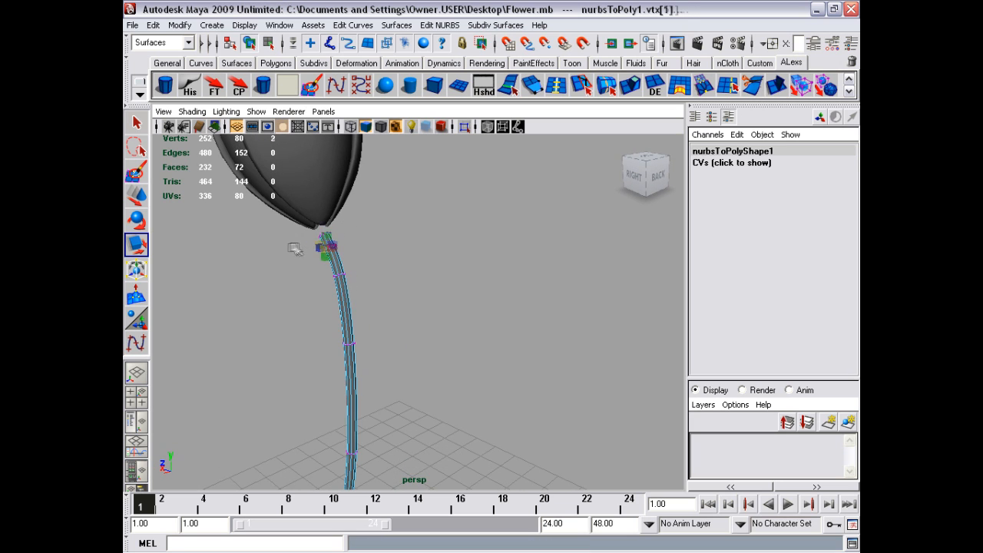
right_click_drag(294, 248, 378, 247, "alt")
key("f")
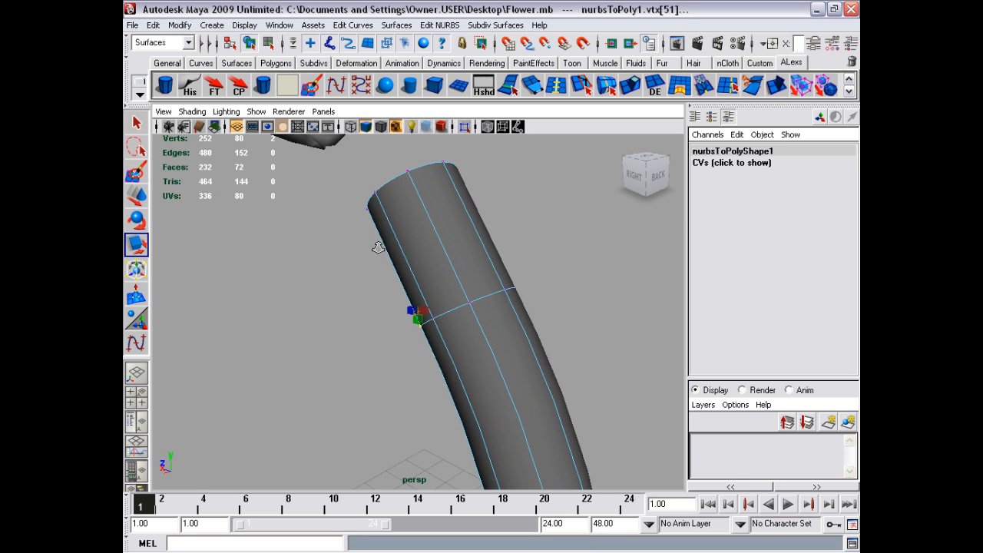
left_click_drag(378, 248, 535, 265, "alt")
left_click_drag(346, 383, 346, 383)
scroll(346, 383, "down", 4)
left_click_drag(447, 326, 579, 277, "alt")
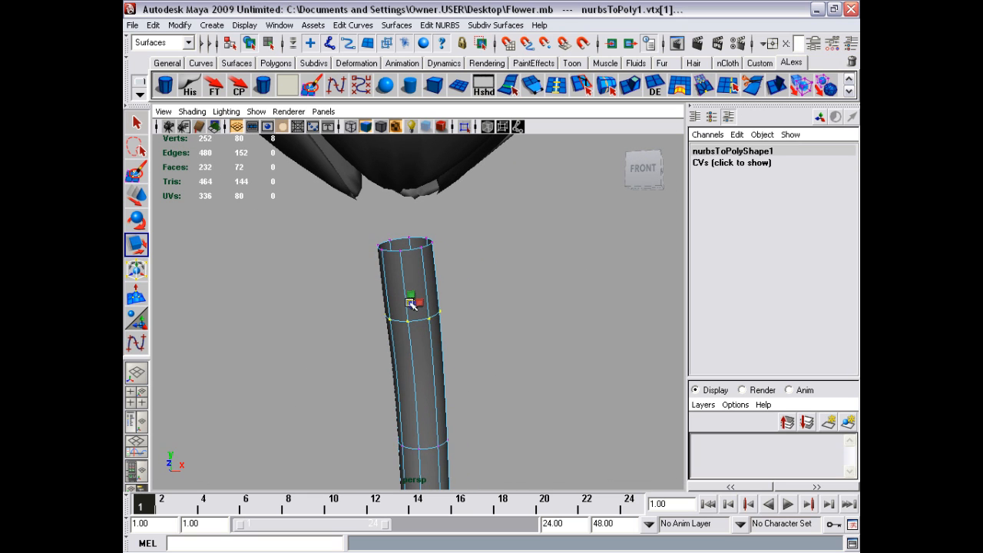
left_click_drag(413, 305, 450, 266)
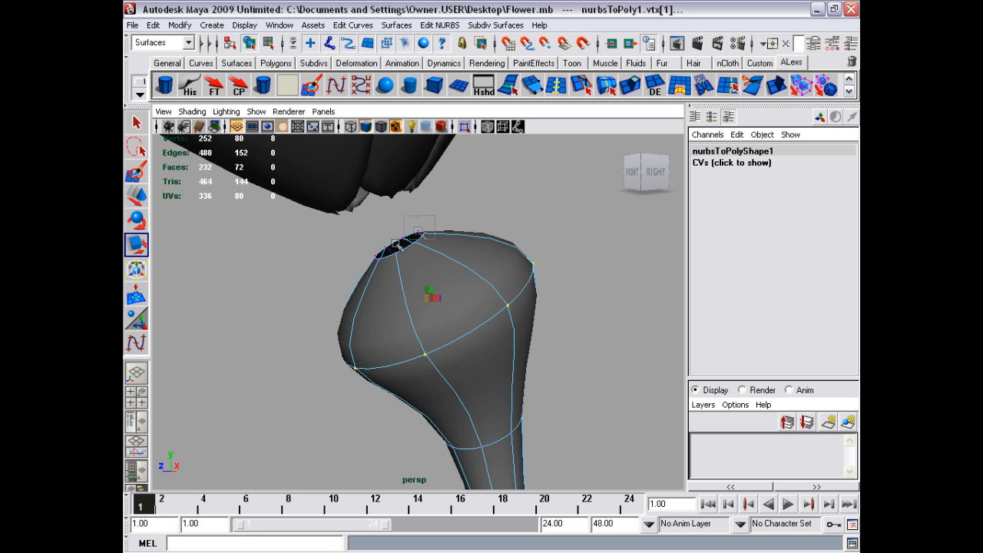
Step: Move the vertex ring at the stem's open top up against the bud's base and scale it to fit
left_click_drag(396, 244, 328, 281)
scroll(303, 280, "down", 4)
left_click_drag(403, 294, 331, 294, "alt")
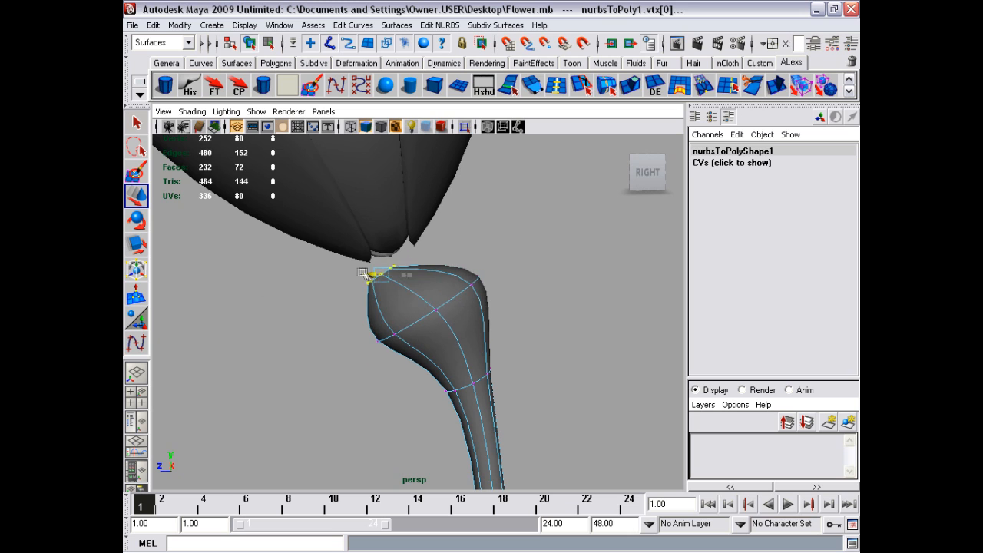
left_click(379, 254)
key("ctrl+z")
mouse_move(375, 263)
left_mouse_down()
mouse_move(378, 197)
mouse_move(287, 226)
mouse_move(252, 253)
mouse_move(394, 278)
mouse_move(399, 300)
mouse_move(364, 271)
mouse_move(366, 259)
left_mouse_up()
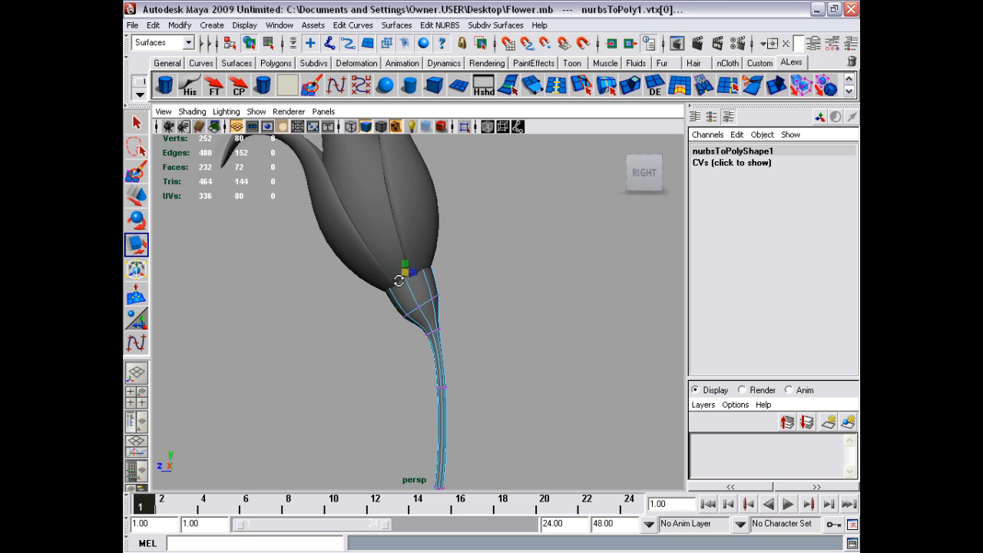
Step: Scale the second vertex ring from the stem's top so the stem bulges slightly beneath the bud
left_click_drag(399, 281, 559, 308, "alt")
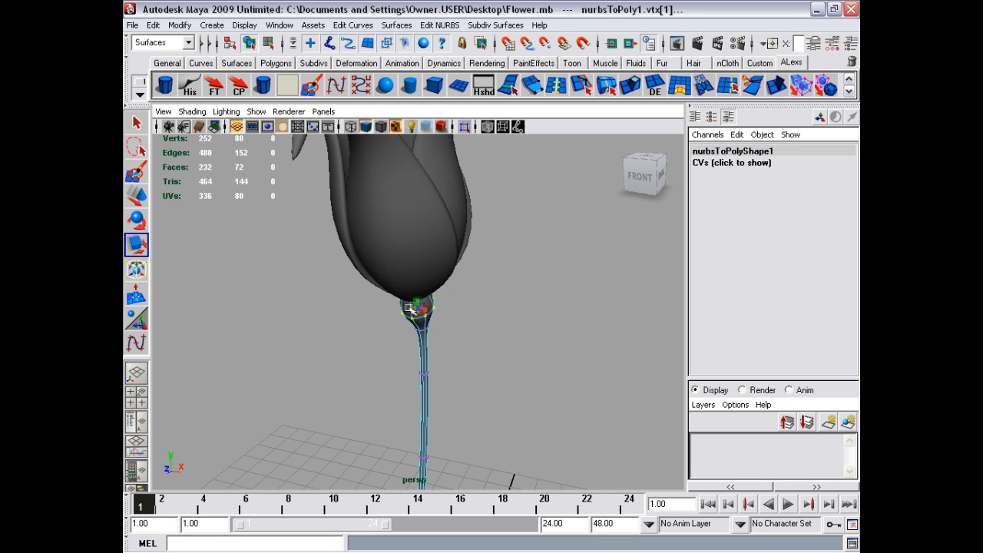
left_click_drag(404, 306, 368, 281, "alt")
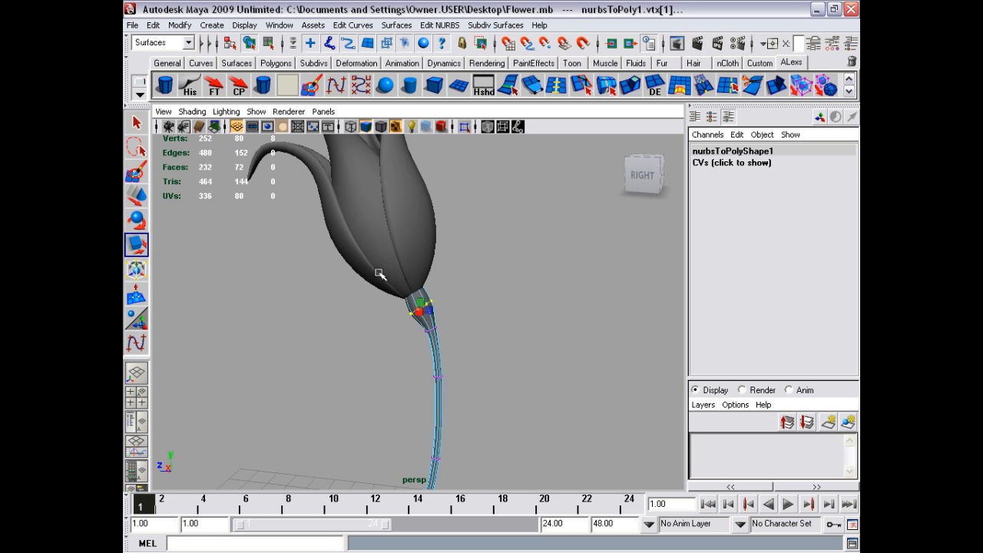
right_click_drag(408, 332, 492, 315, "alt")
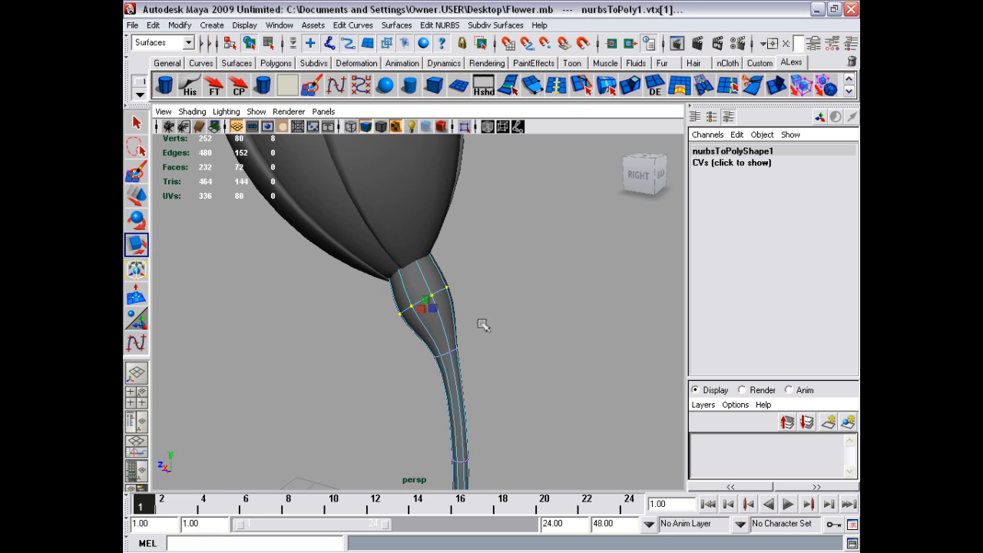
left_click_drag(483, 325, 454, 300, "alt")
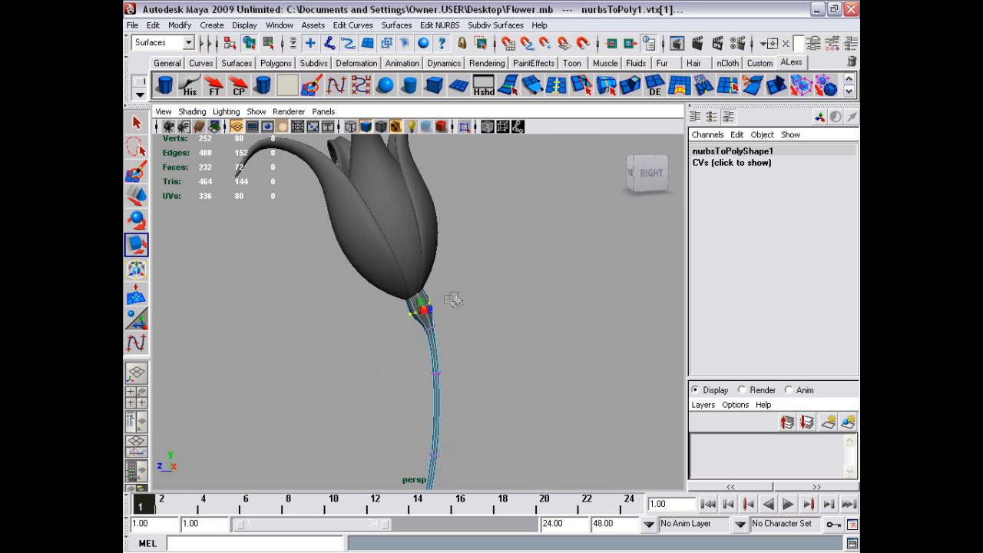
right_click_drag(453, 300, 337, 308, "alt")
Step: Return the stem from vertex editing to object mode and clear the selection
left_click(485, 298)
middle_click_drag(407, 301, 405, 245, "alt")
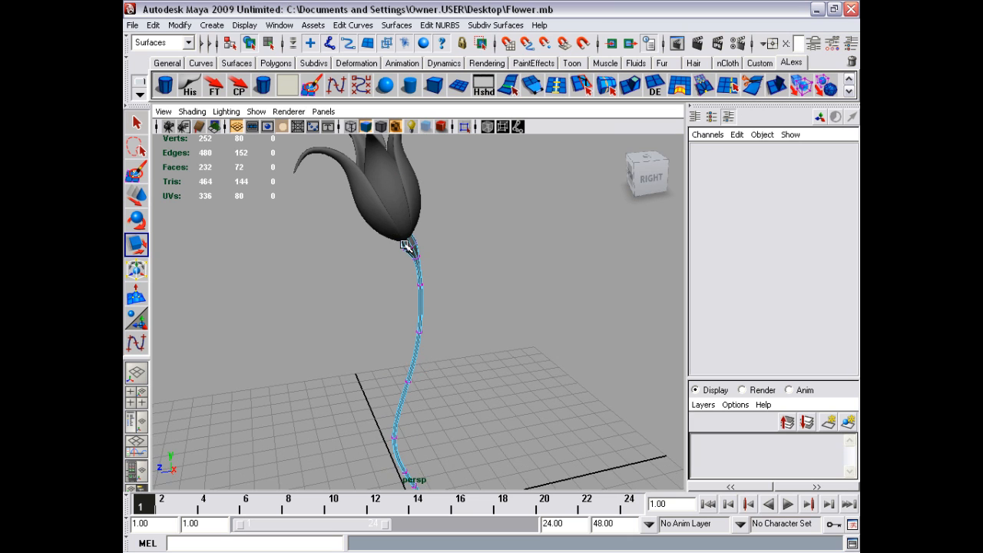
key("g")
left_click_drag(389, 274, 394, 239, "alt")
right_click_drag(408, 228, 461, 211)
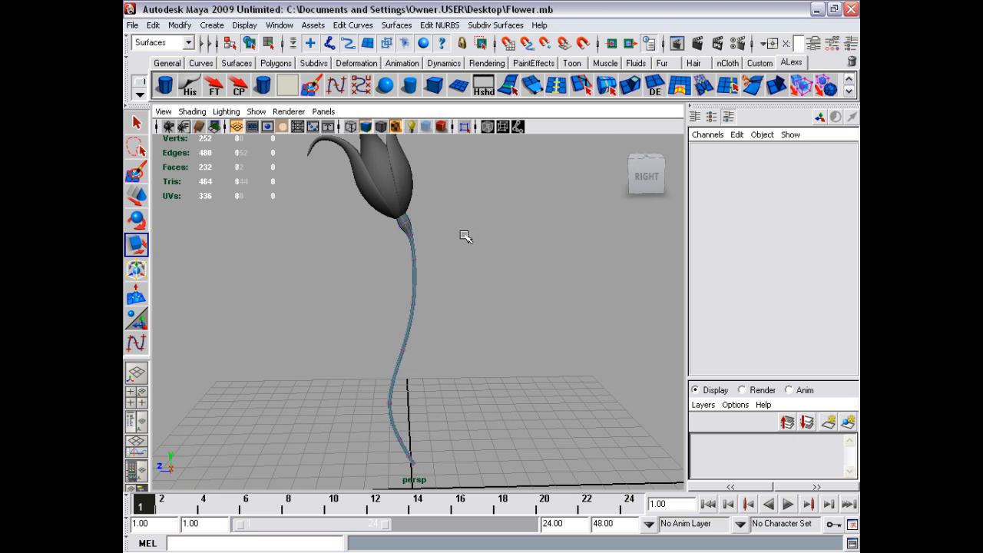
left_click(464, 234)
scroll(464, 233, "down", 3)
left_click_drag(459, 242, 451, 267, "alt")
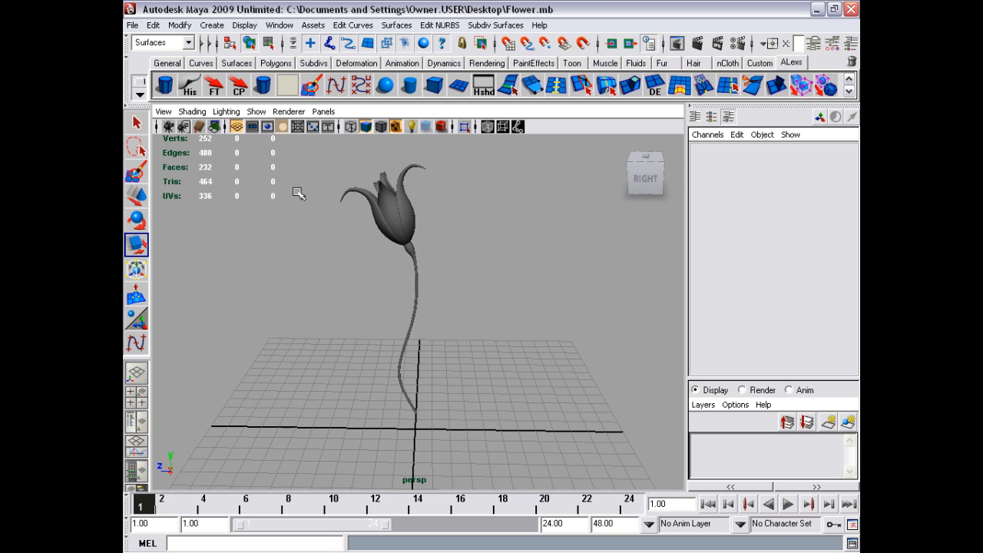
Step: Show all hidden objects to bring back the ring of leaves around the stem
left_click(238, 25)
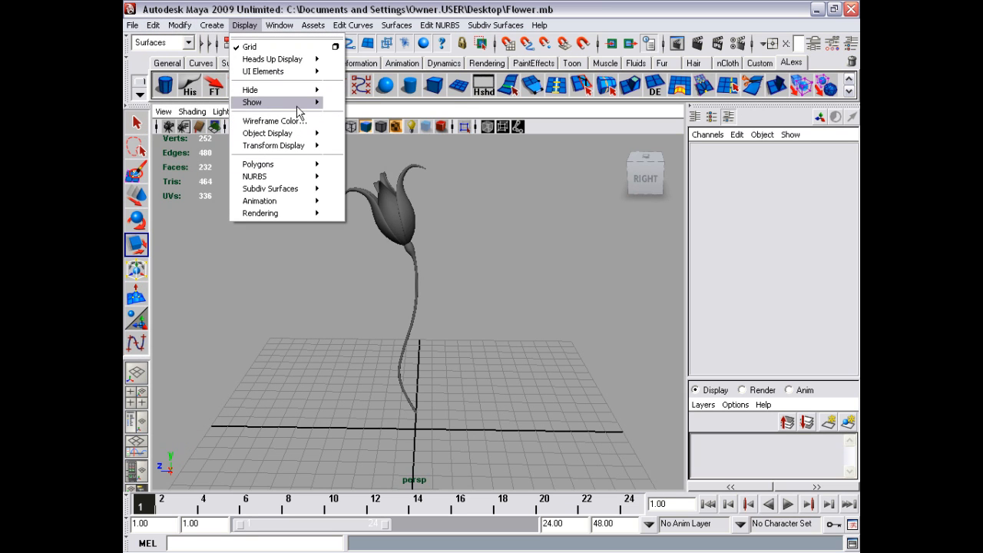
mouse_move(304, 105)
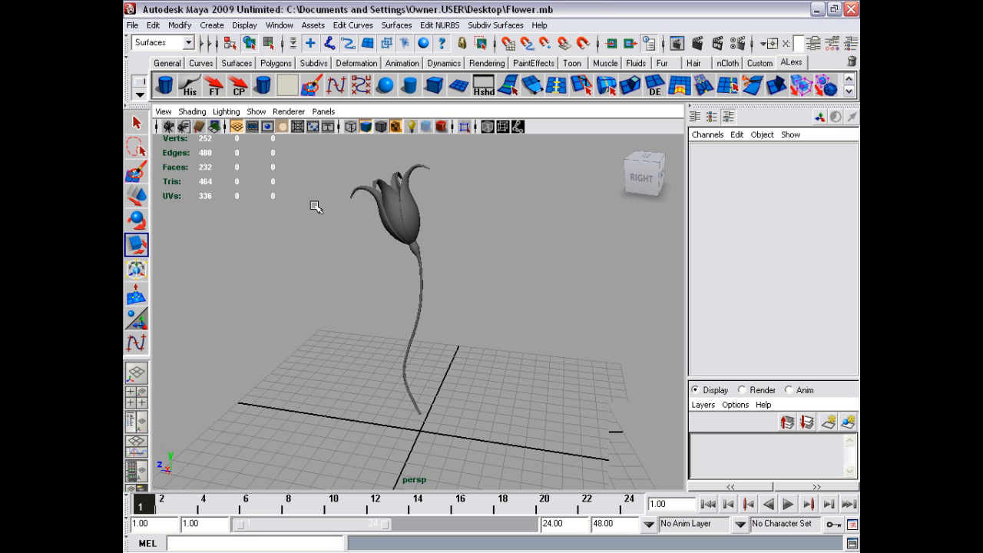
left_click(243, 26)
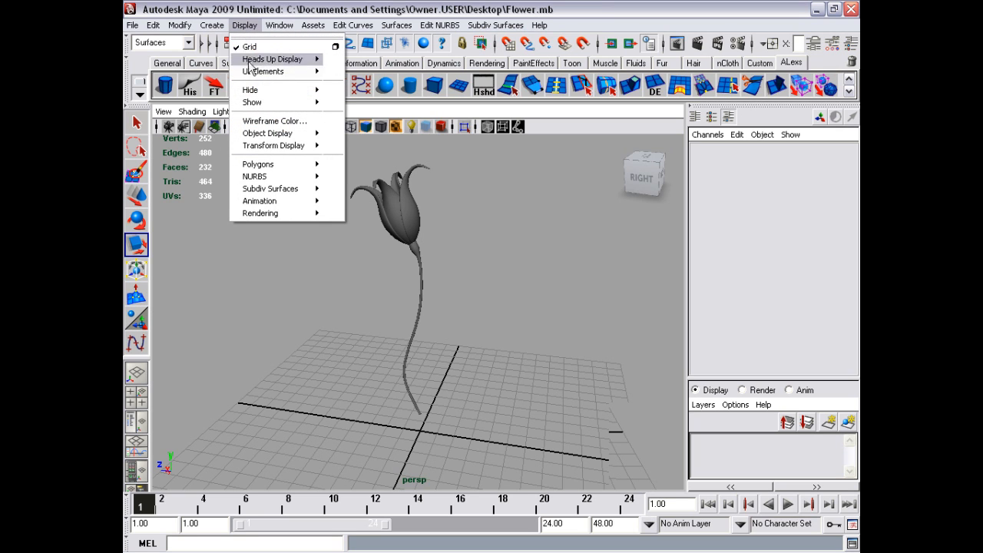
mouse_move(268, 103)
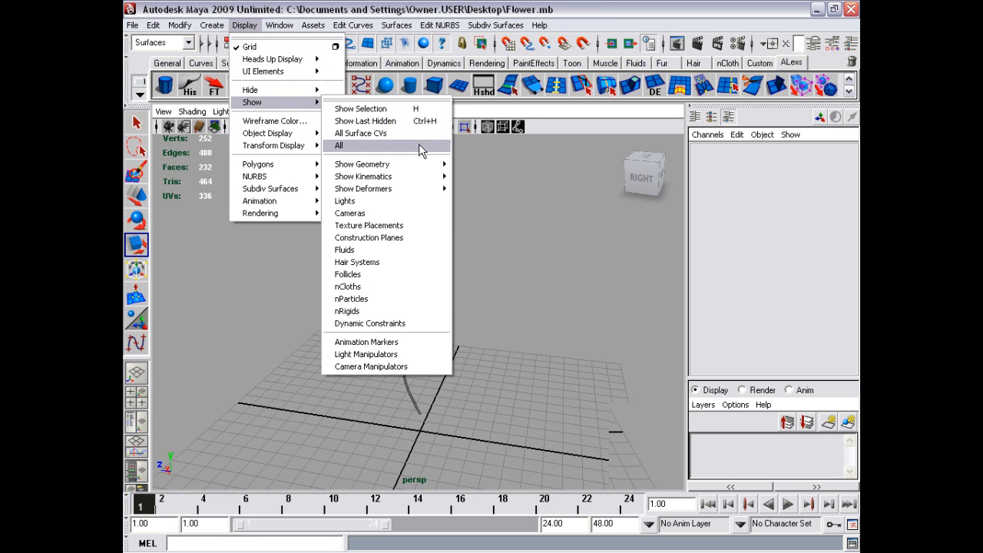
left_click(418, 146)
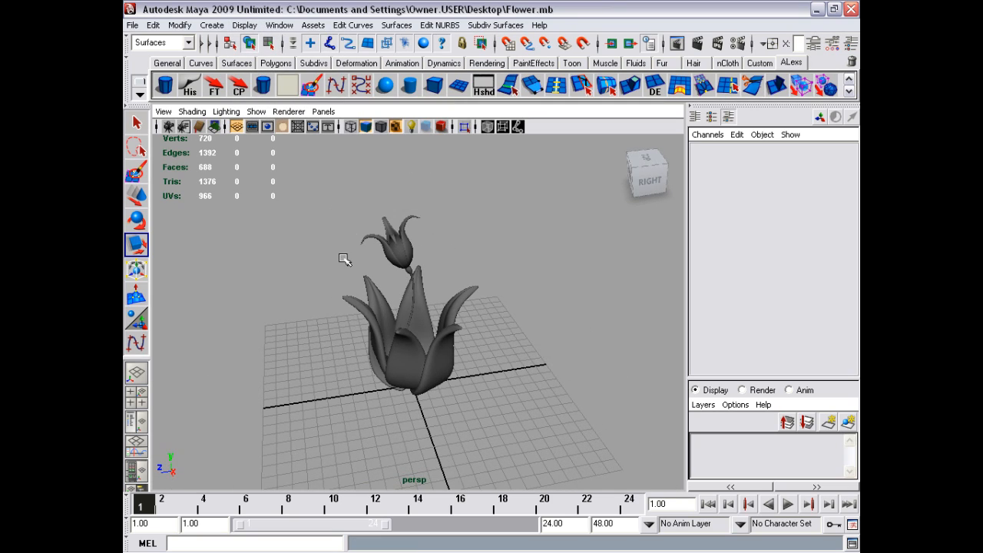
left_click_drag(344, 261, 361, 303, "alt")
Step: Group the bud's petal surfaces and rotate the group to Rotate X 10.628
left_click(329, 209)
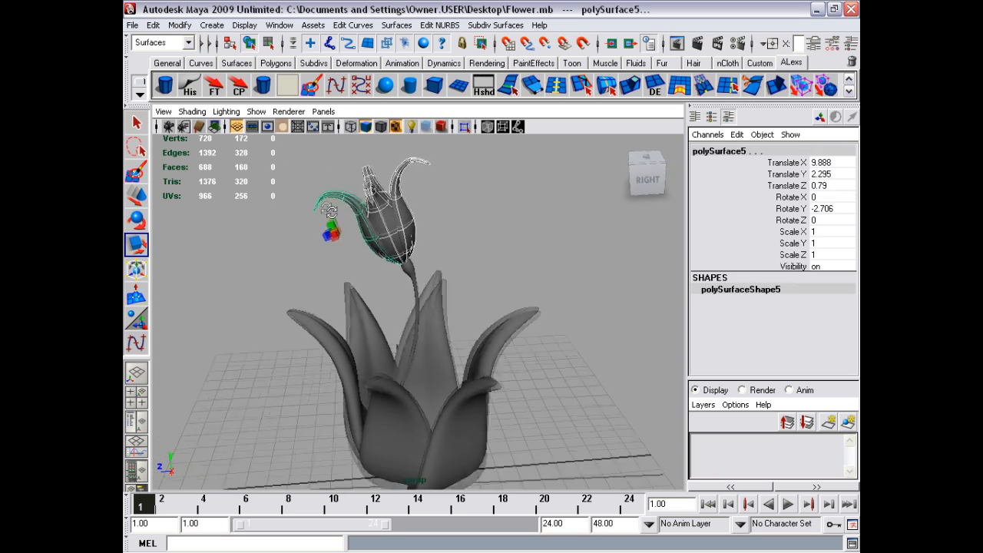
key("ctrl+g")
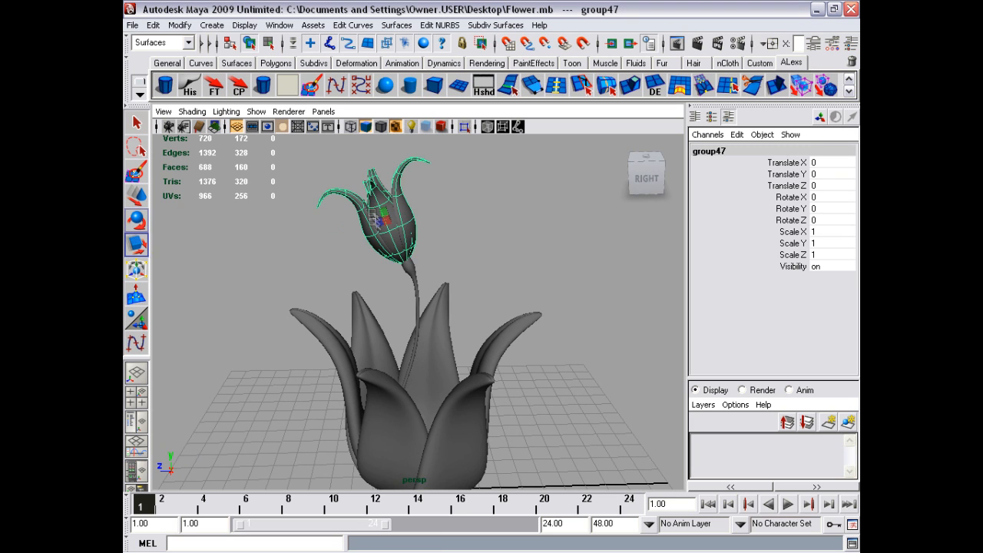
left_click_drag(386, 221, 363, 240, "alt")
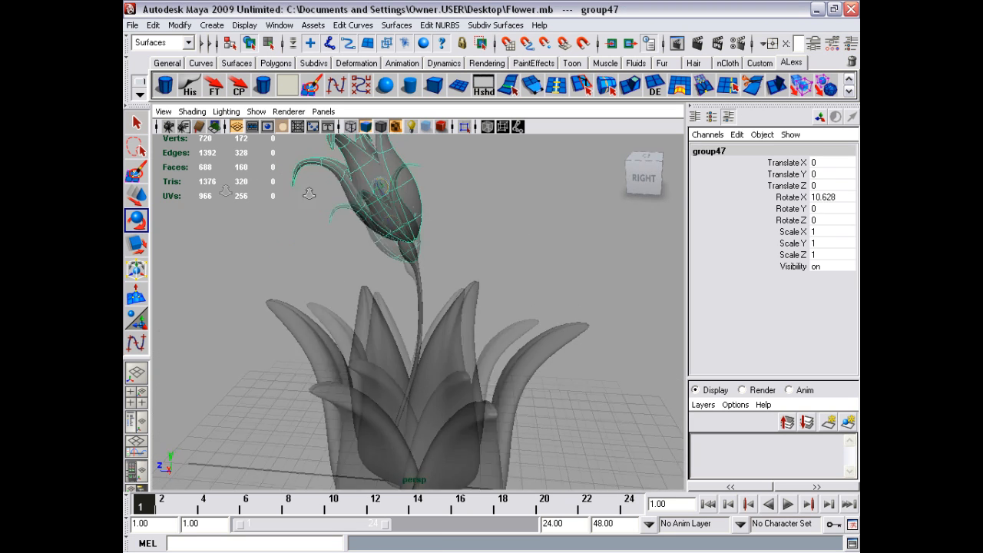
Step: Move the bud group to Translate Y 0.097 and Translate Z 0.256 to bring its base onto the stem's tip
key("w")
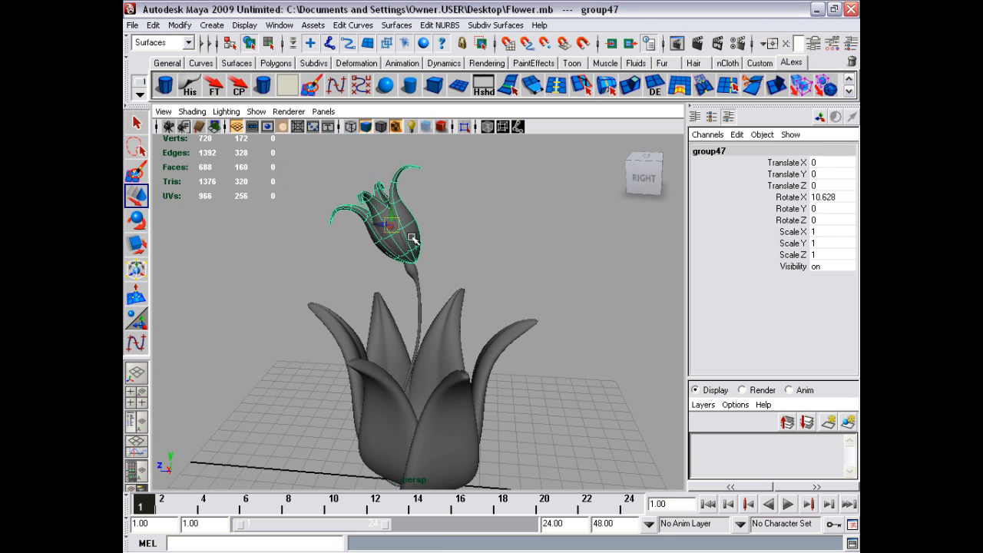
left_click_drag(375, 221, 187, 219, "alt")
right_click_drag(187, 220, 461, 281, "alt")
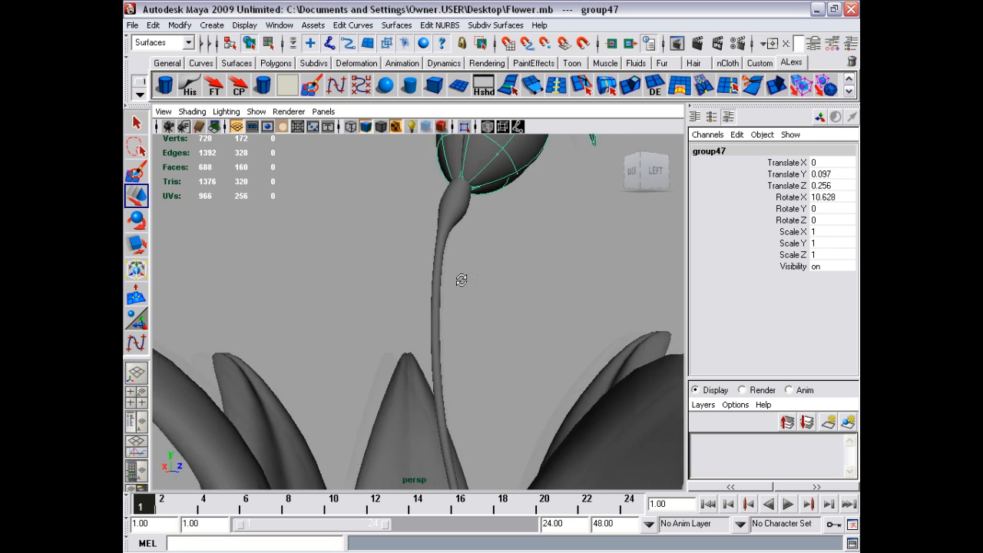
left_click_drag(461, 281, 507, 269, "alt")
right_click_drag(507, 269, 425, 253, "alt")
Step: Group the bud's petals again, move the new group to Translate Y -0.266 and Translate Z 0.021, and clear the selection
left_click(450, 230)
left_click_drag(450, 231, 427, 214, "alt")
left_click(427, 213)
key("ctrl+g")
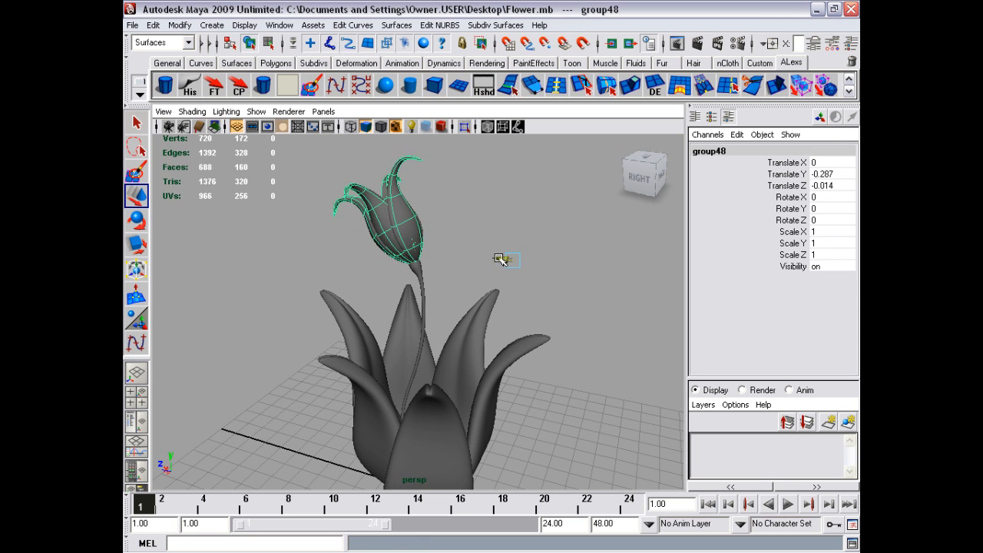
left_click_drag(480, 241, 333, 186, "alt")
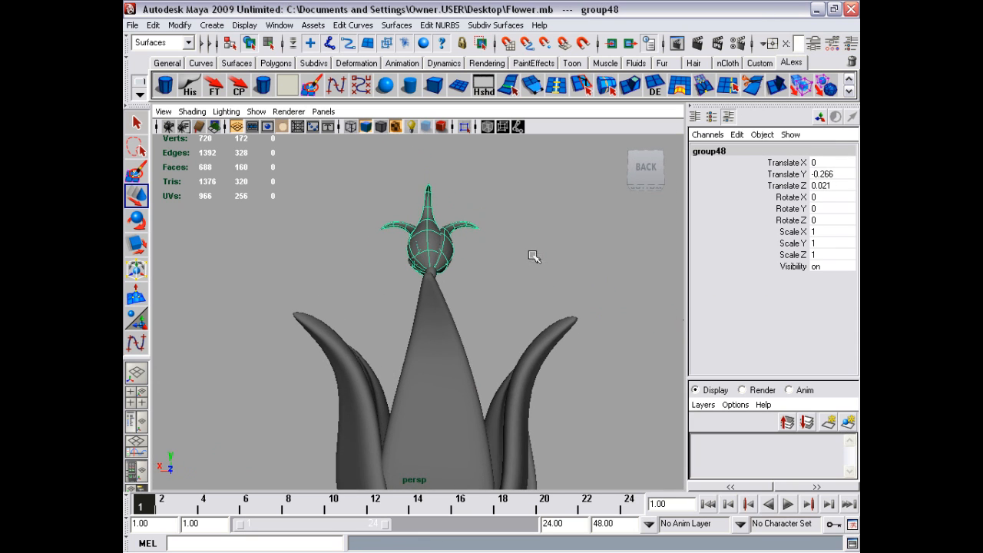
left_click_drag(533, 257, 695, 307, "alt")
left_click(553, 279)
left_click_drag(553, 279, 500, 270, "alt")
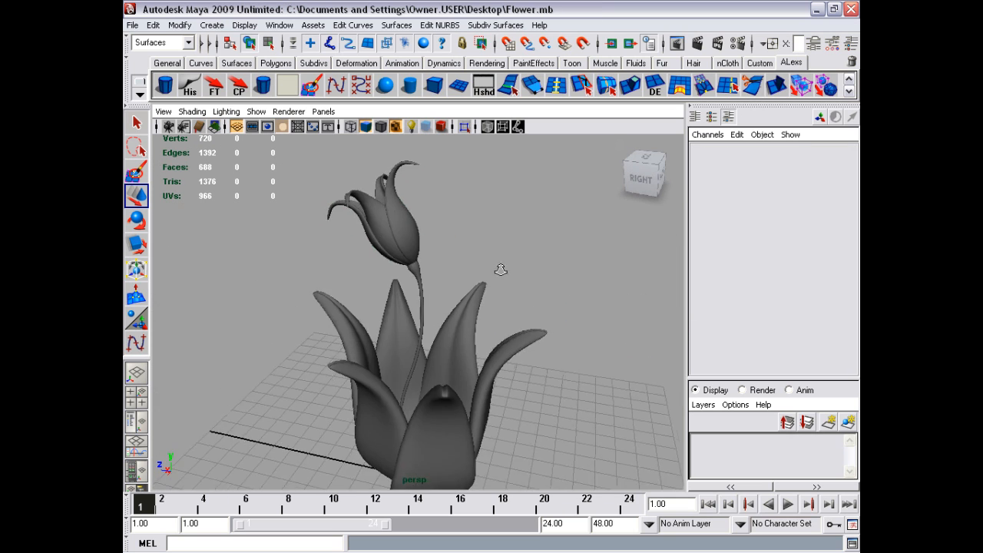
right_click_drag(500, 269, 479, 259, "alt")
middle_click_drag(479, 258, 481, 233, "alt")
right_click_drag(481, 232, 463, 256, "alt")
left_click_drag(463, 257, 456, 307, "alt")
left_click(459, 309)
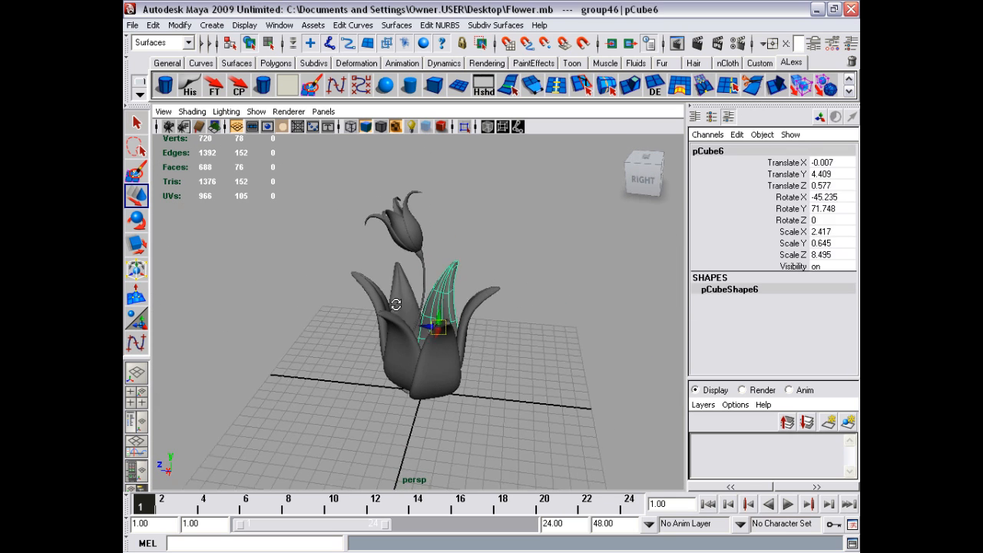
left_click(478, 242)
Step: Try to shorten one of the leaves around the stem by scaling it to Scale Z 5.248
left_click_drag(457, 270, 367, 356, "alt")
left_click(337, 315)
left_click_drag(261, 368, 412, 465, "alt")
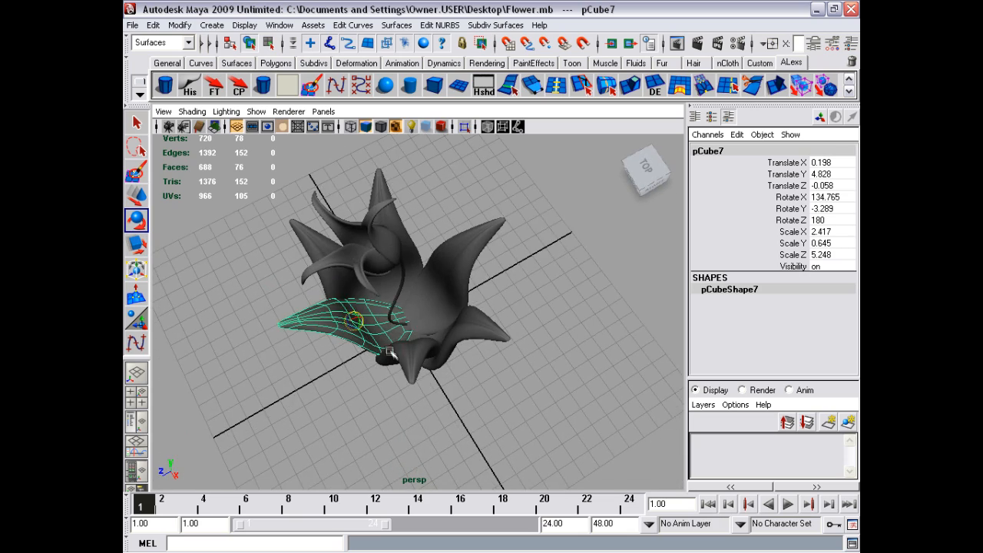
left_click_drag(391, 353, 382, 316, "alt")
key("r")
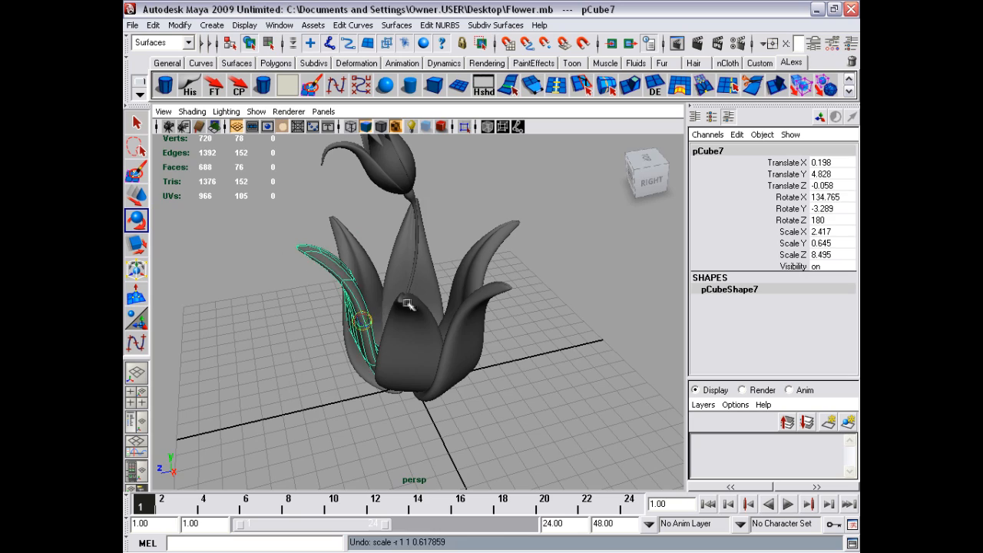
Step: Clear the leaf selection and open the perspective view's camera commands
left_click_drag(407, 303, 476, 323, "alt")
left_click(338, 307)
left_click(191, 111)
mouse_move(164, 111)
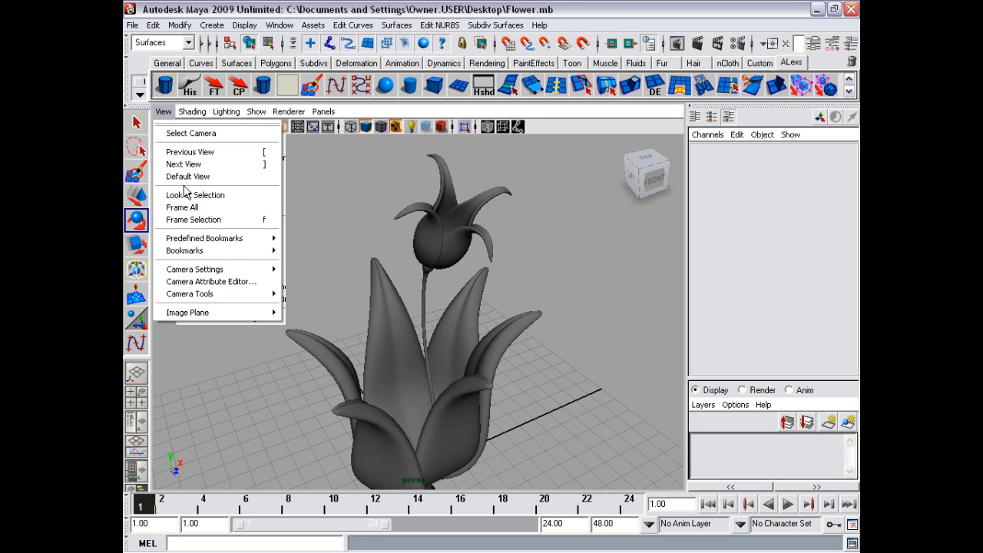